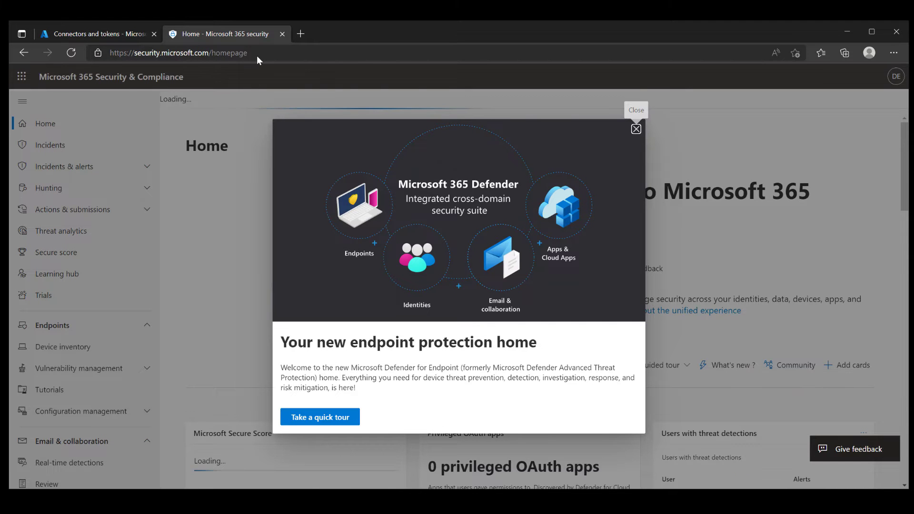
Dismiss the endpoint protection popup and tour tip, then open Device inventory.
{"action": "left_click", "coordinate": [636, 129]}
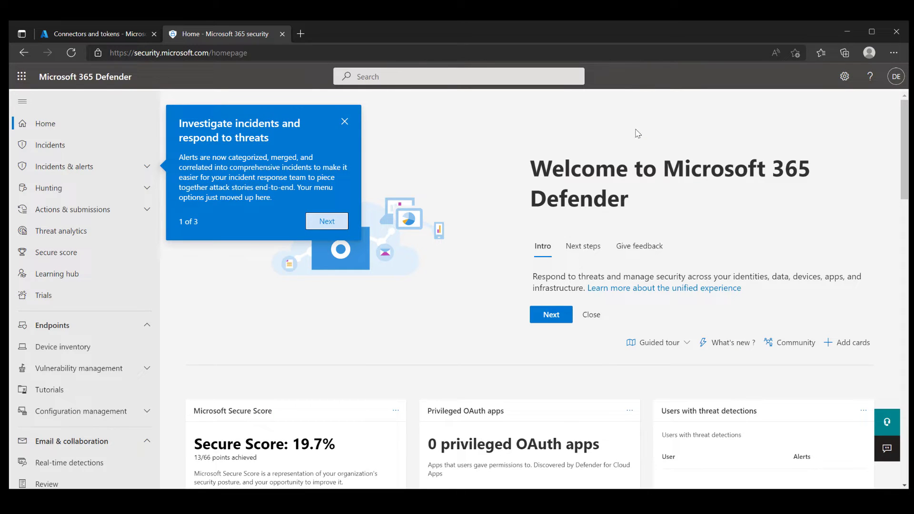
{"action": "left_click", "coordinate": [342, 124]}
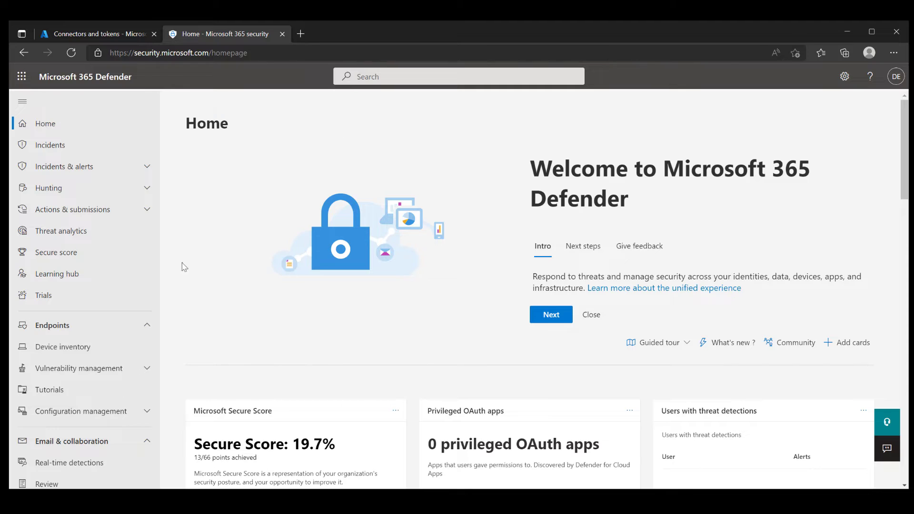
{"action": "left_click", "coordinate": [97, 342]}
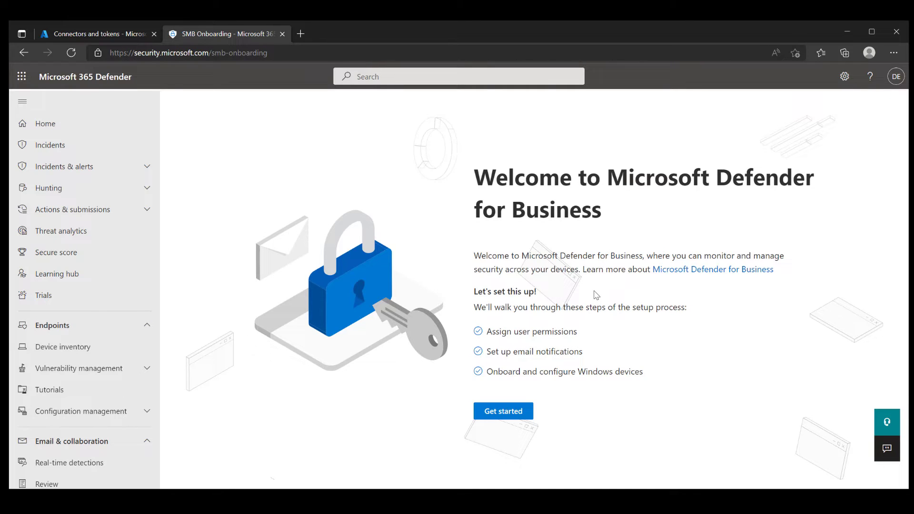
Start Defender for Business setup and give the suggested user the Security admin role.
{"action": "left_click", "coordinate": [526, 411]}
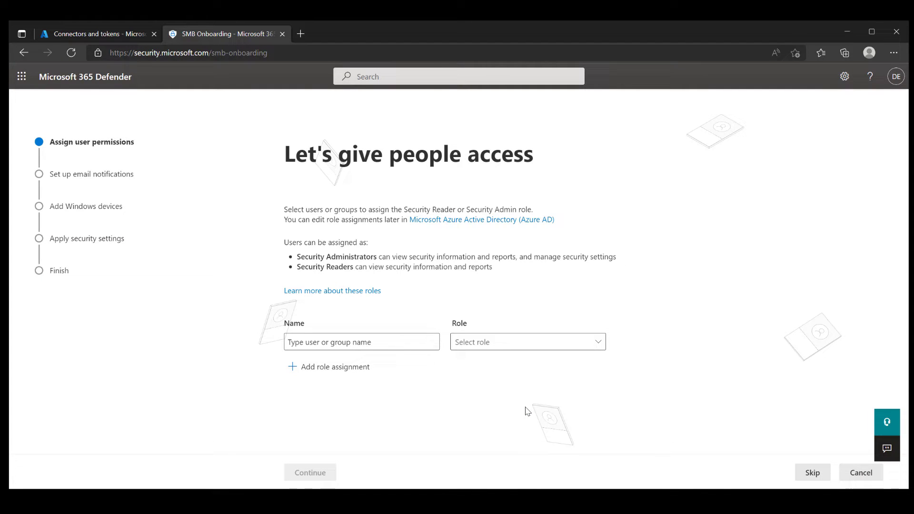
{"action": "left_click", "coordinate": [415, 342]}
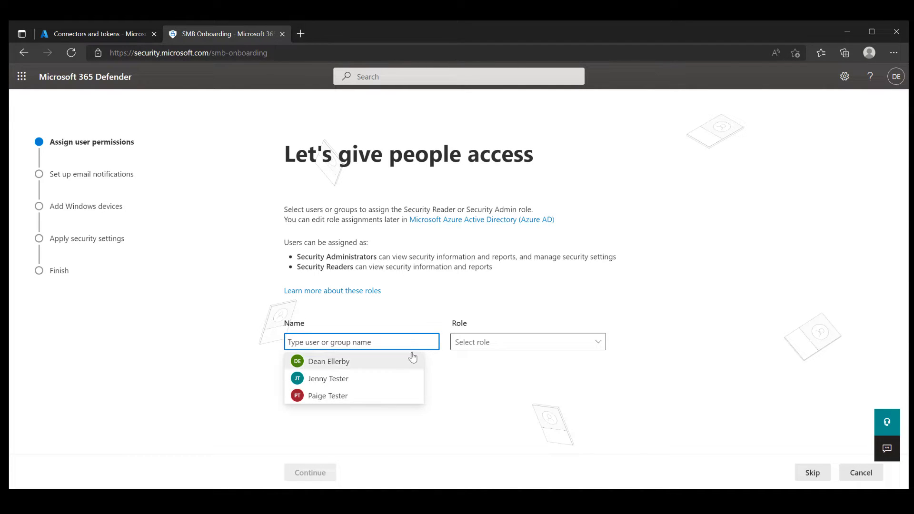
{"action": "left_click", "coordinate": [410, 362]}
{"action": "left_click", "coordinate": [598, 345]}
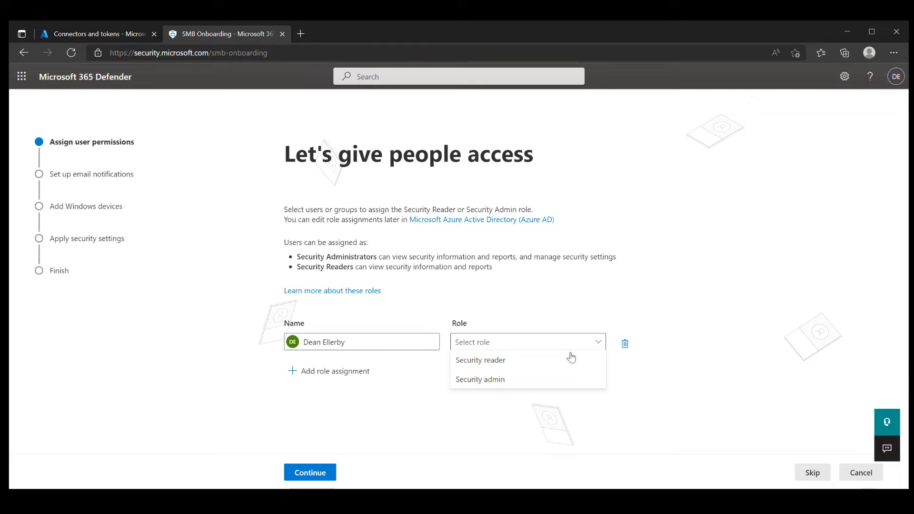
{"action": "left_click", "coordinate": [504, 382]}
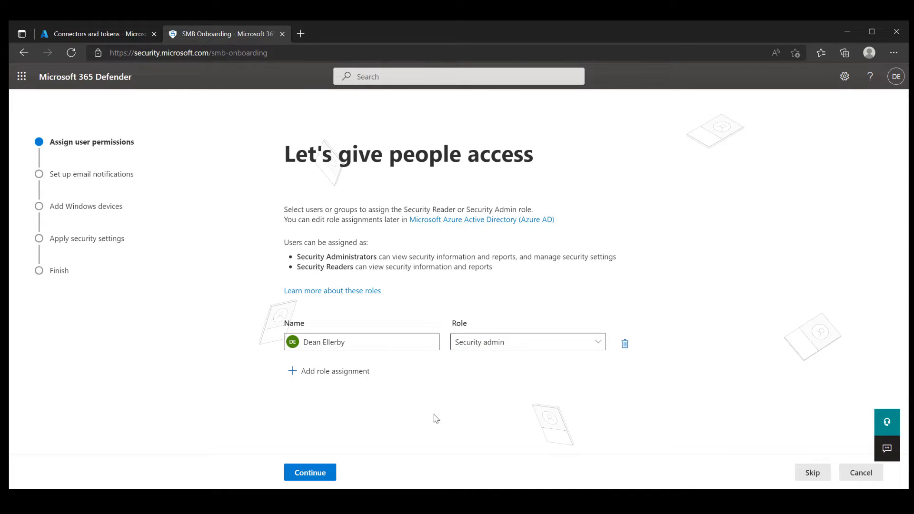
Enter a recipient's e-mail for Alerts & vulnerabilities notifications and continue past Windows device onboarding.
{"action": "left_click", "coordinate": [314, 473]}
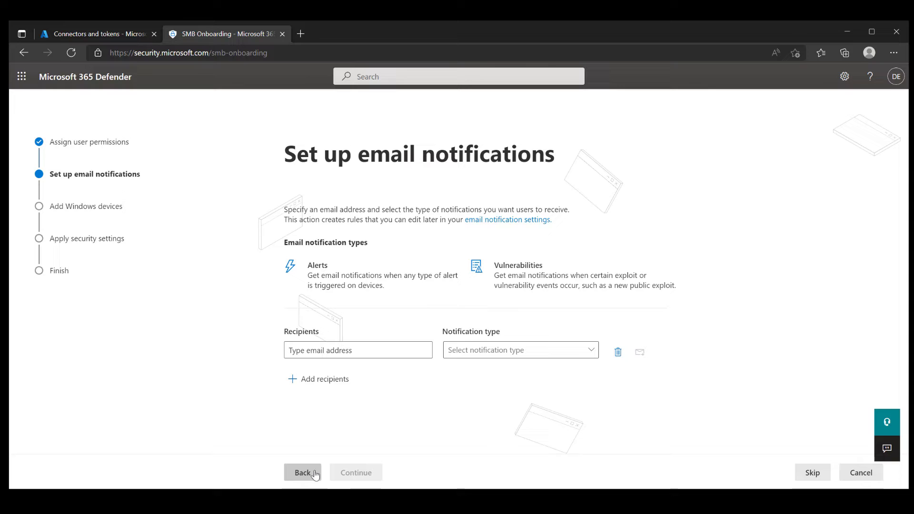
{"action": "left_click", "coordinate": [367, 352]}
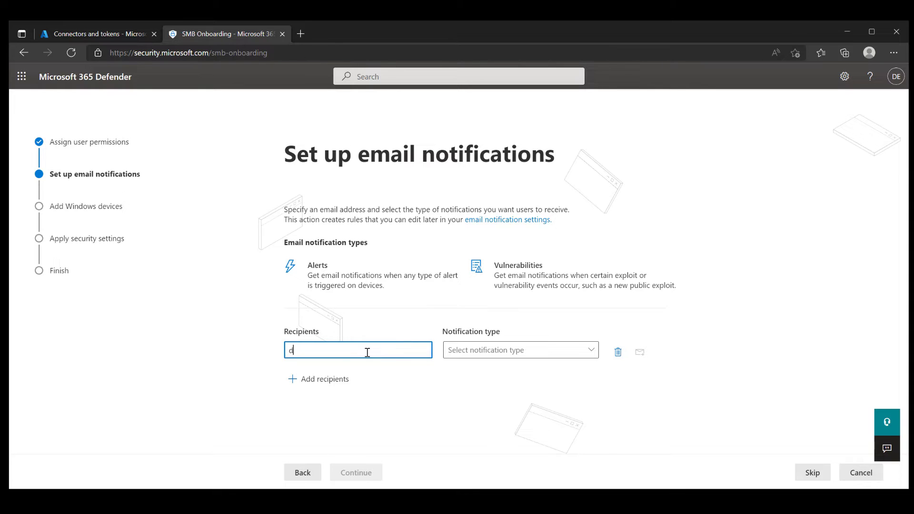
{"action": "left_click", "coordinate": [567, 351]}
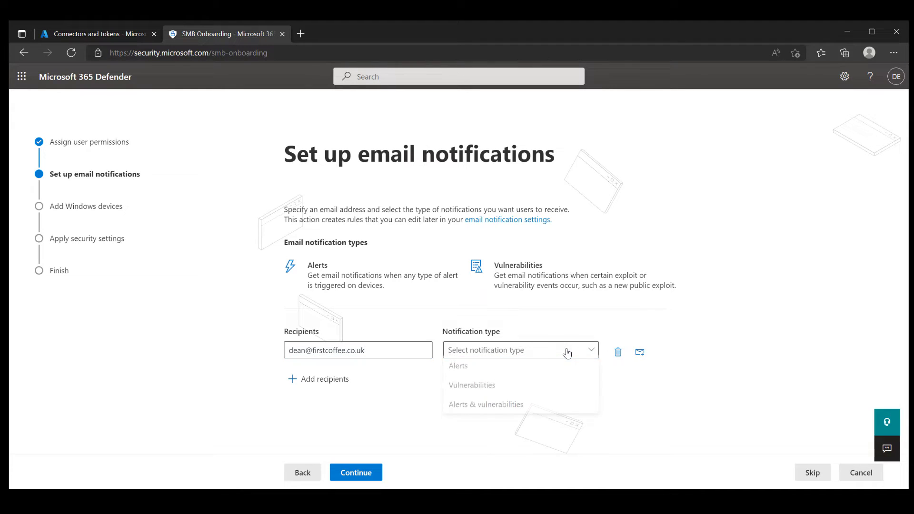
{"action": "left_click", "coordinate": [563, 405]}
{"action": "left_click", "coordinate": [375, 474]}
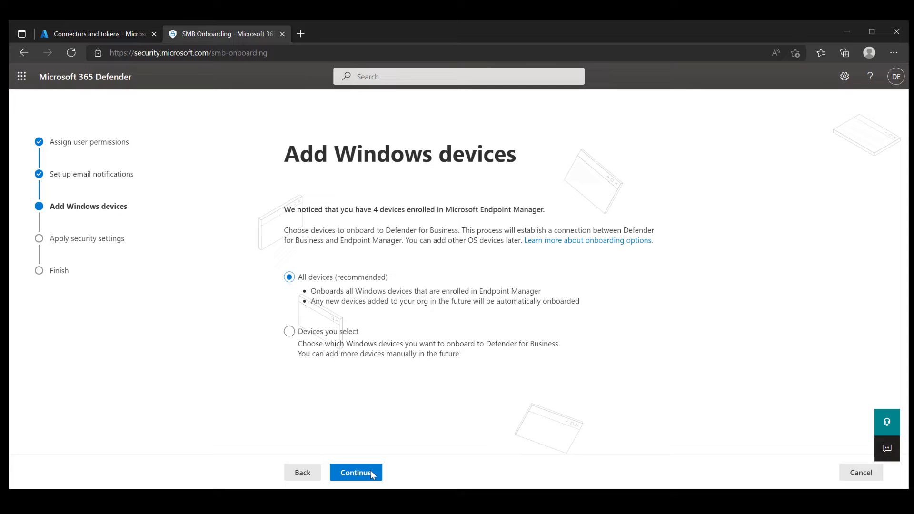
{"action": "left_click", "coordinate": [370, 473]}
Keep managing security settings in Endpoint Manager and submit the Defender for Business setup.
{"action": "left_click", "coordinate": [370, 474]}
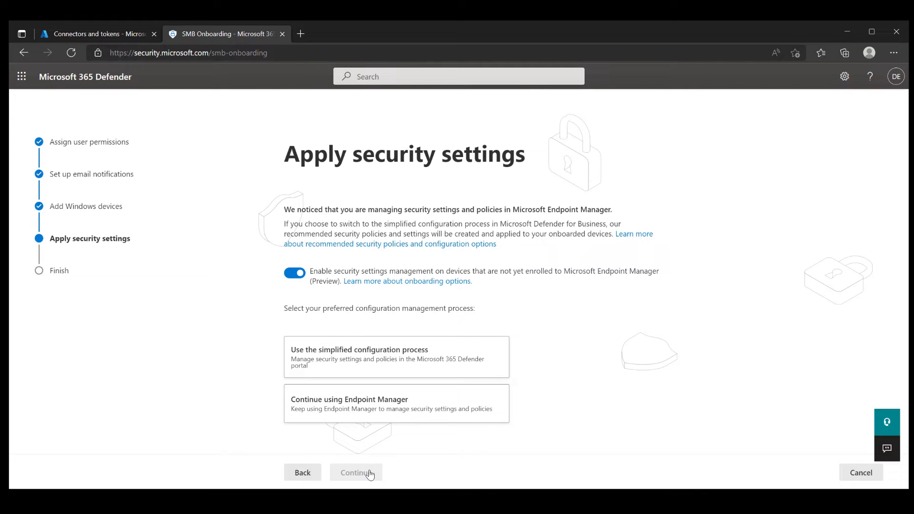
{"action": "left_click", "coordinate": [484, 405]}
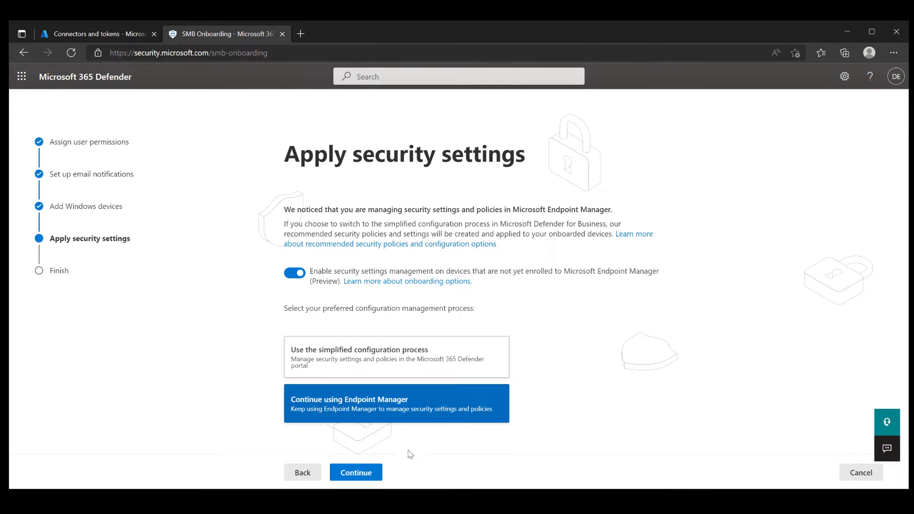
{"action": "left_click", "coordinate": [371, 476]}
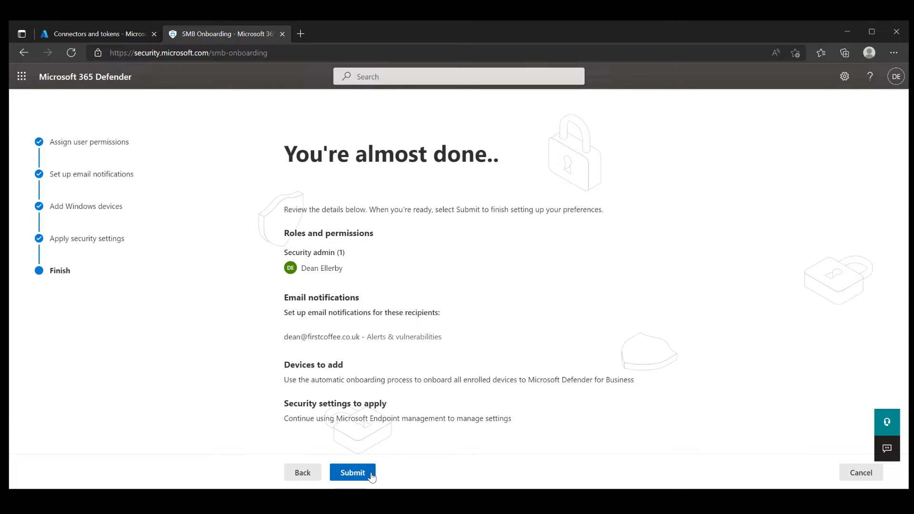
{"action": "left_click", "coordinate": [353, 472]}
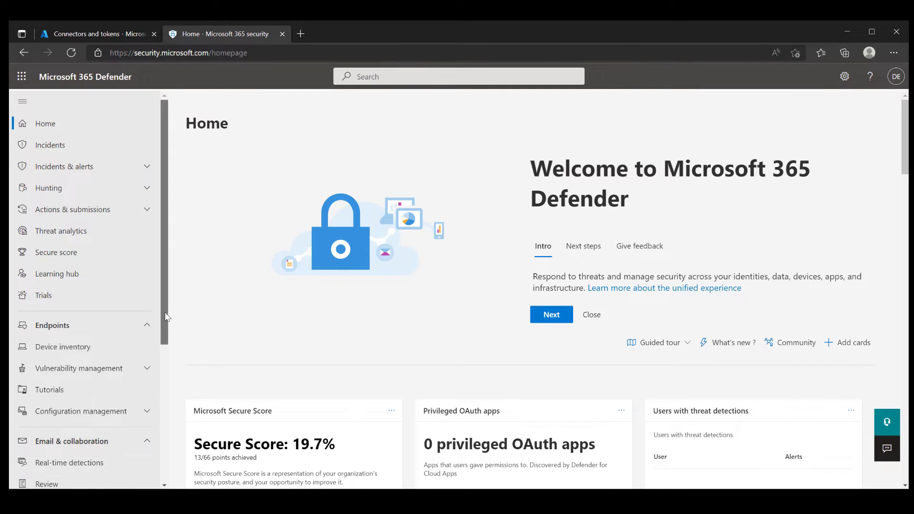
Check Settings > Endpoints > Advanced features, confirming the Microsoft Intune connection is On.
{"action": "scroll", "coordinate": [164, 386], "scroll_direction": "down", "scroll_amount": 2}
{"action": "scroll", "coordinate": [164, 385], "scroll_direction": "down", "scroll_amount": 3}
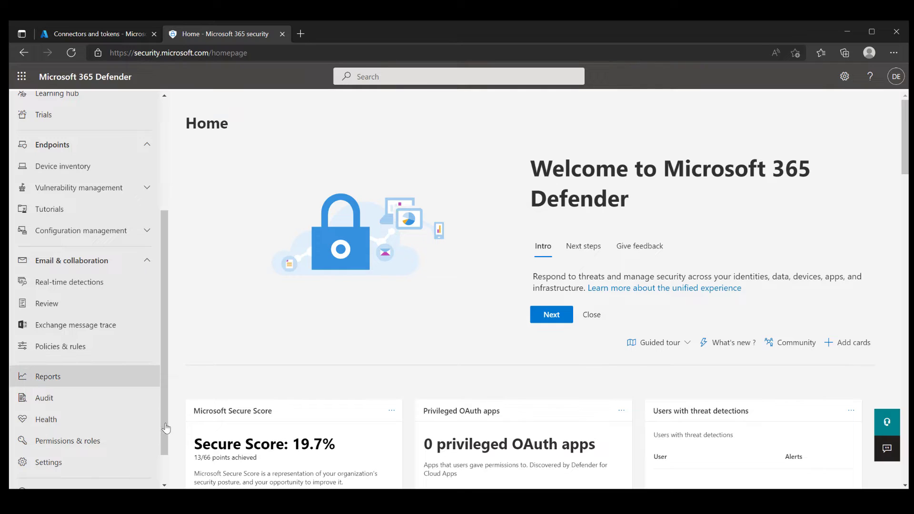
{"action": "left_click", "coordinate": [103, 465]}
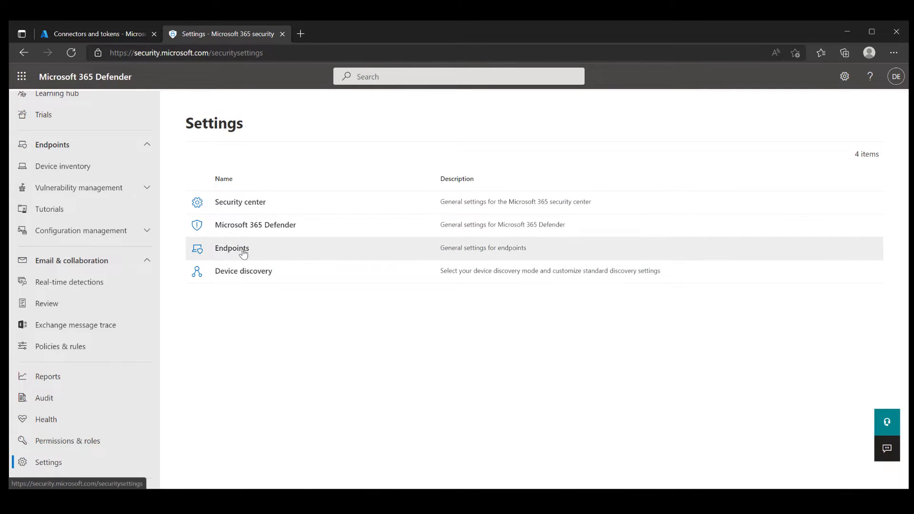
{"action": "left_click", "coordinate": [243, 253]}
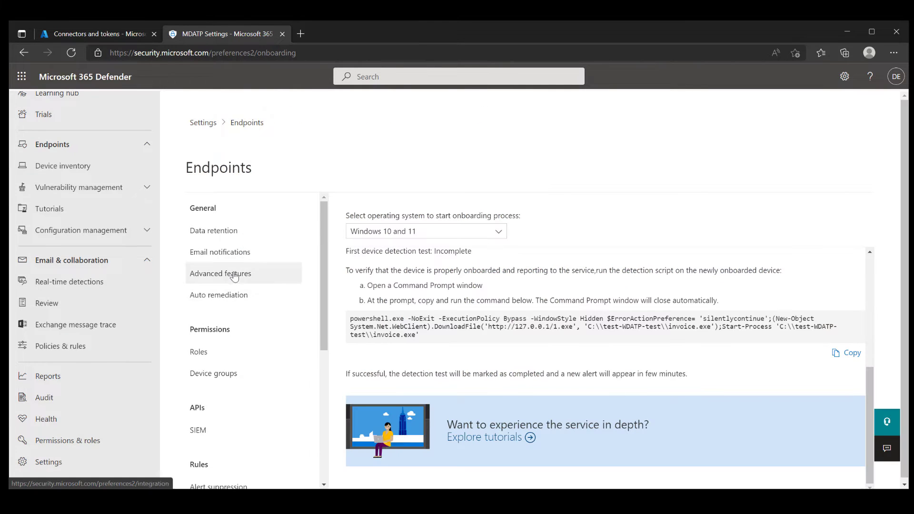
{"action": "left_click", "coordinate": [234, 275]}
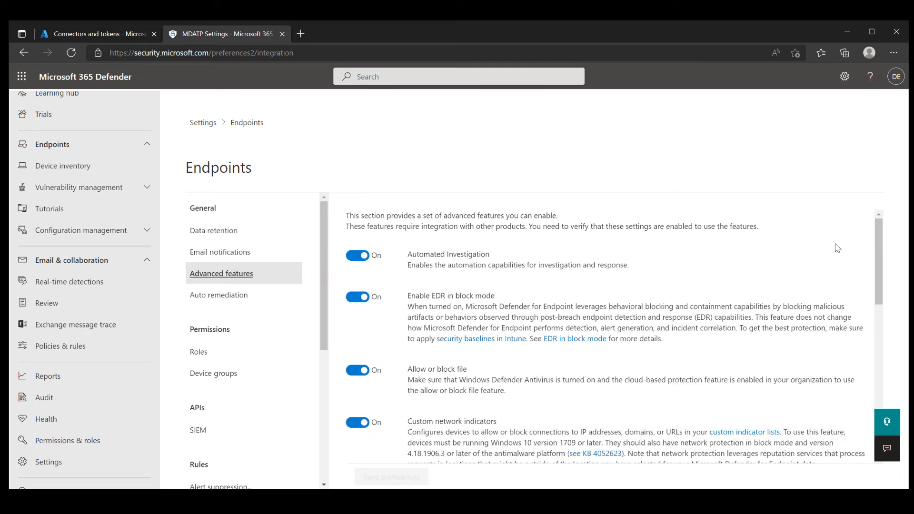
{"action": "scroll", "coordinate": [876, 288], "scroll_direction": "down", "scroll_amount": 15}
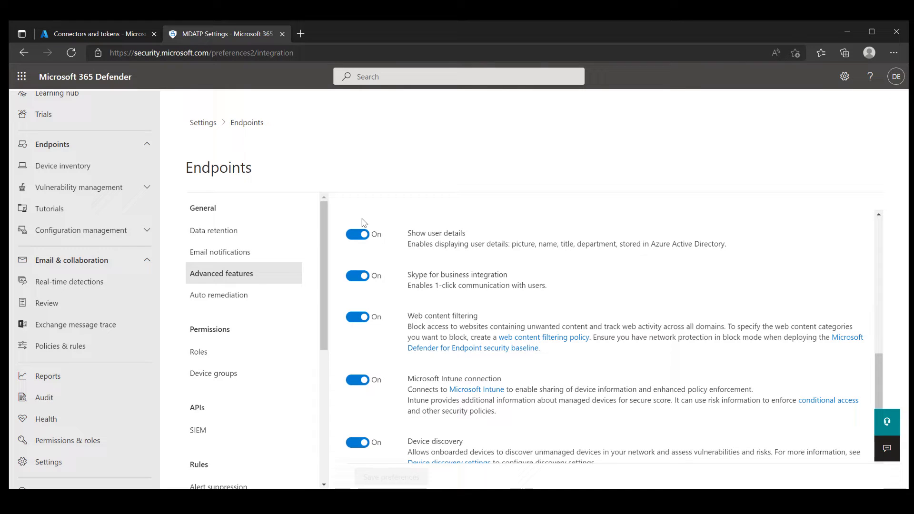
{"action": "left_click", "coordinate": [128, 38]}
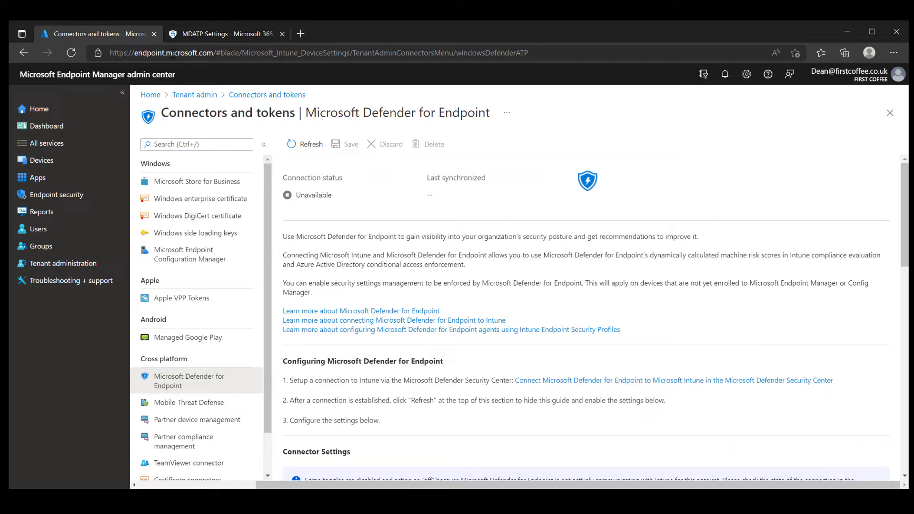
Reopen the Microsoft Defender for Endpoint connector under Tenant administration > Connectors and tokens.
{"action": "left_click", "coordinate": [102, 110]}
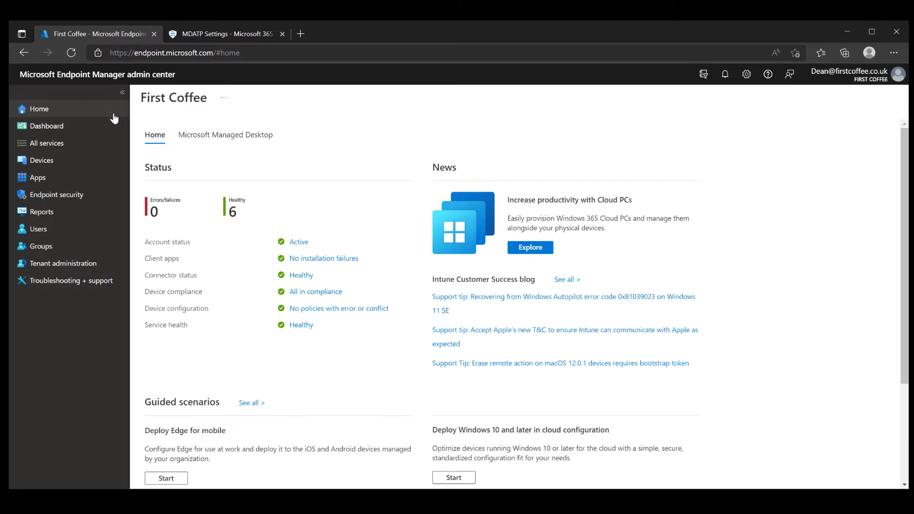
{"action": "left_click", "coordinate": [110, 269]}
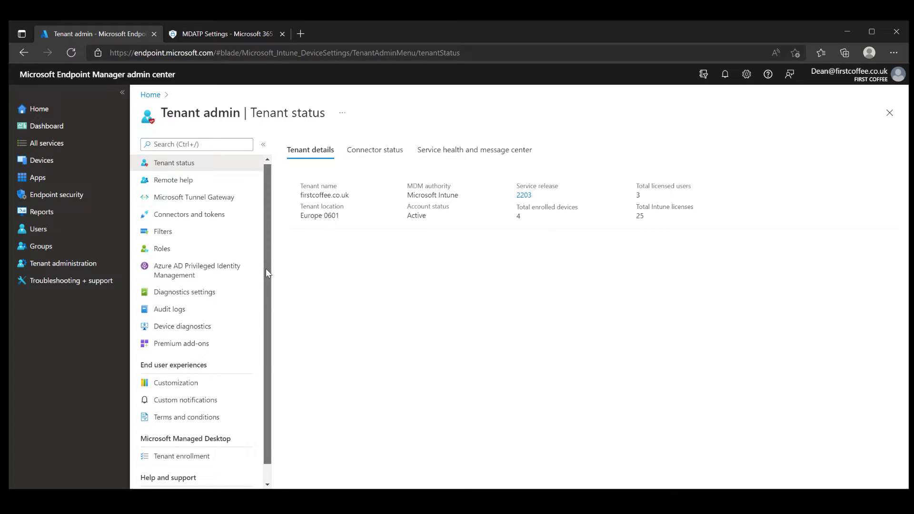
{"action": "left_click", "coordinate": [212, 216]}
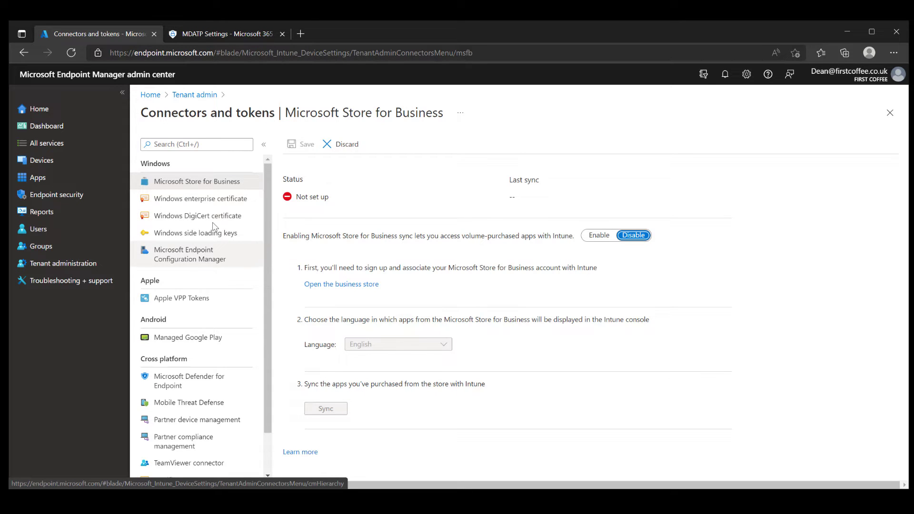
{"action": "left_click", "coordinate": [231, 386]}
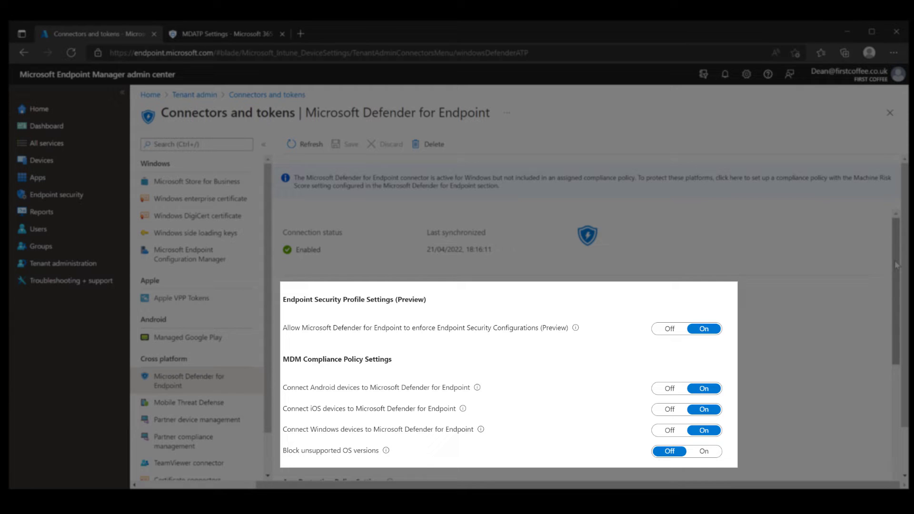
Turn On Android and iOS app protection policy evaluation in the Defender connector.
{"action": "left_click_drag", "start_coordinate": [896, 291], "coordinate": [896, 294]}
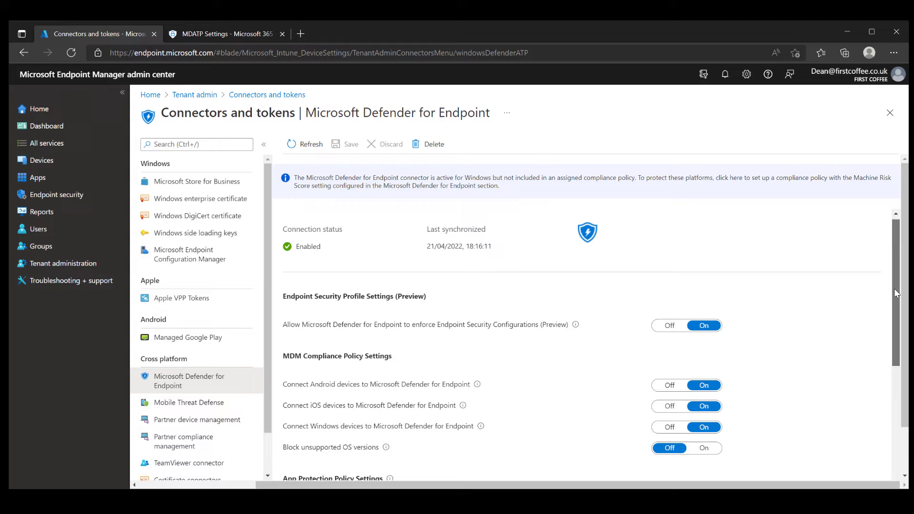
{"action": "scroll", "coordinate": [897, 293], "scroll_direction": "down", "scroll_amount": 3}
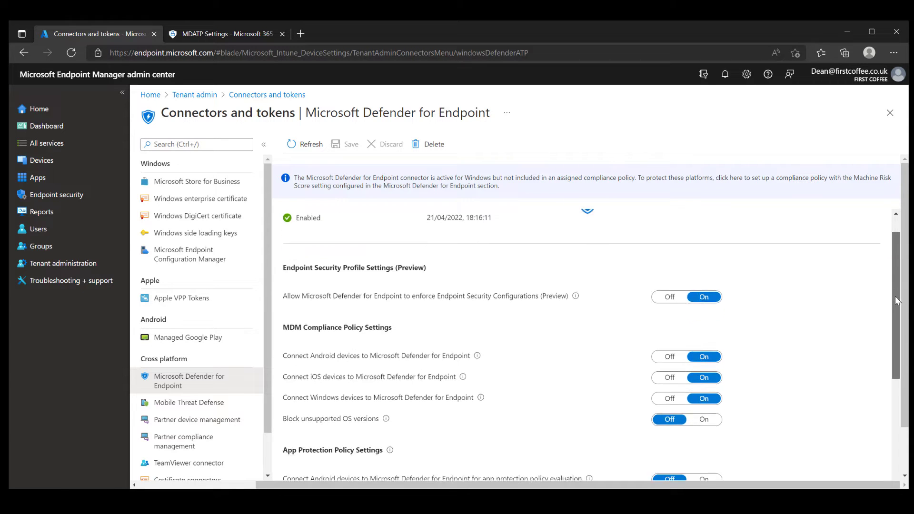
{"action": "left_click_drag", "start_coordinate": [897, 323], "coordinate": [898, 384]}
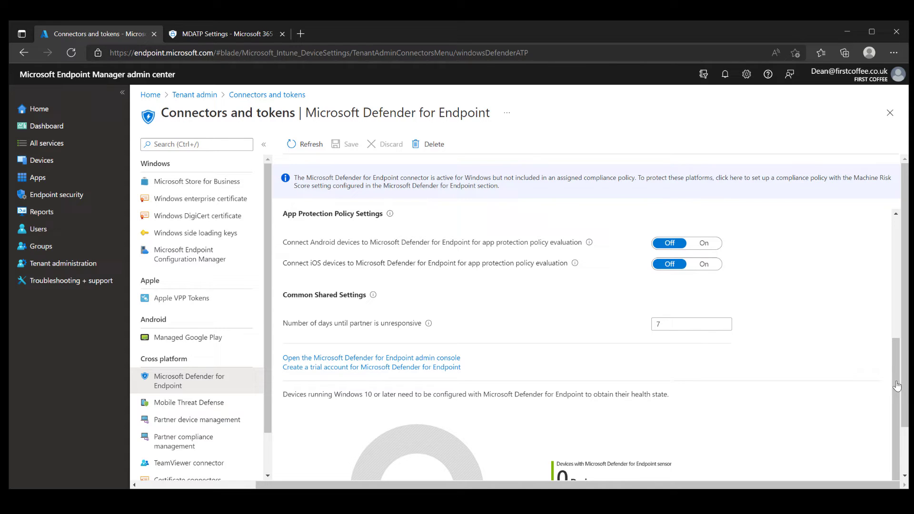
{"action": "scroll", "coordinate": [371, 272], "scroll_direction": "up", "scroll_amount": 1}
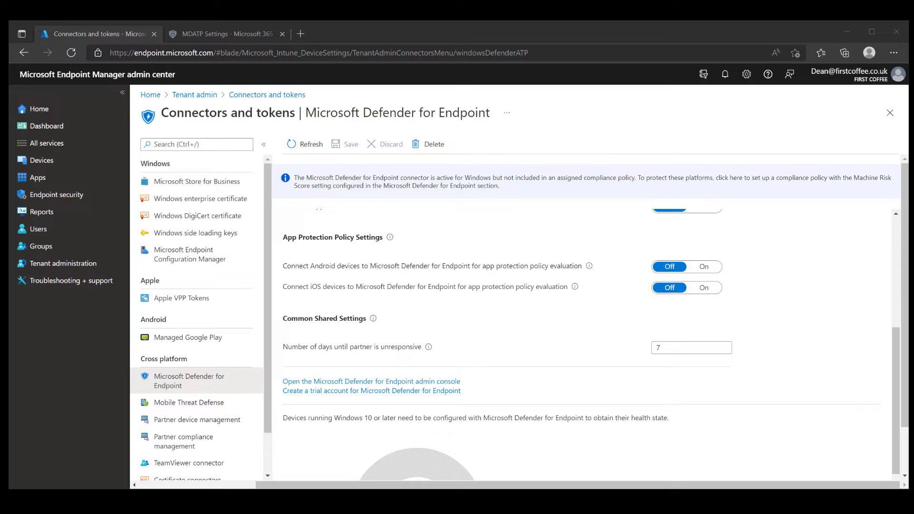
{"action": "left_click", "coordinate": [705, 269]}
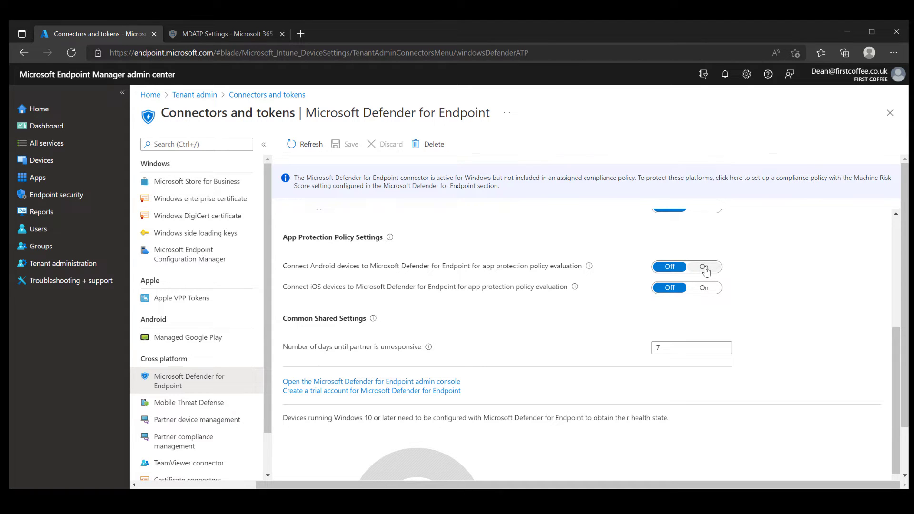
{"action": "left_click", "coordinate": [705, 269]}
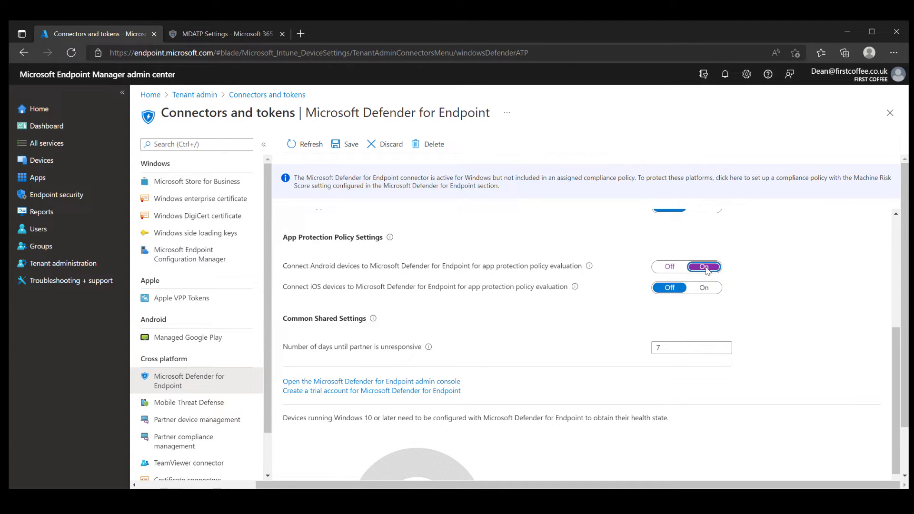
{"action": "left_click", "coordinate": [705, 289]}
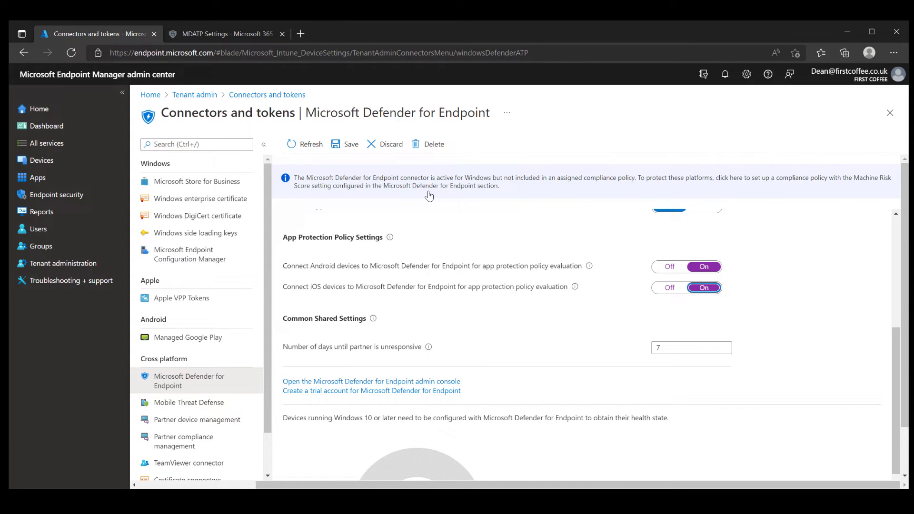
Go to Apps > App protection policies and list the Create policy platform choices.
{"action": "left_click", "coordinate": [38, 109]}
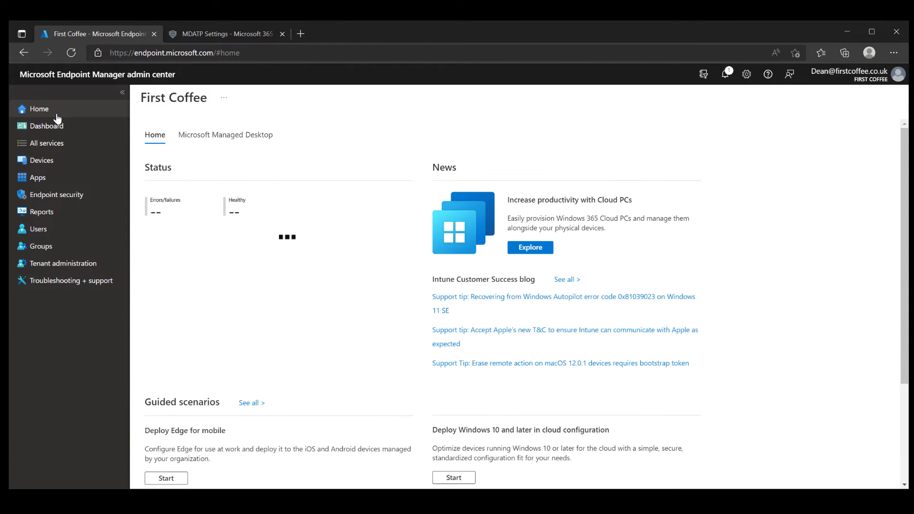
{"action": "left_click", "coordinate": [53, 179]}
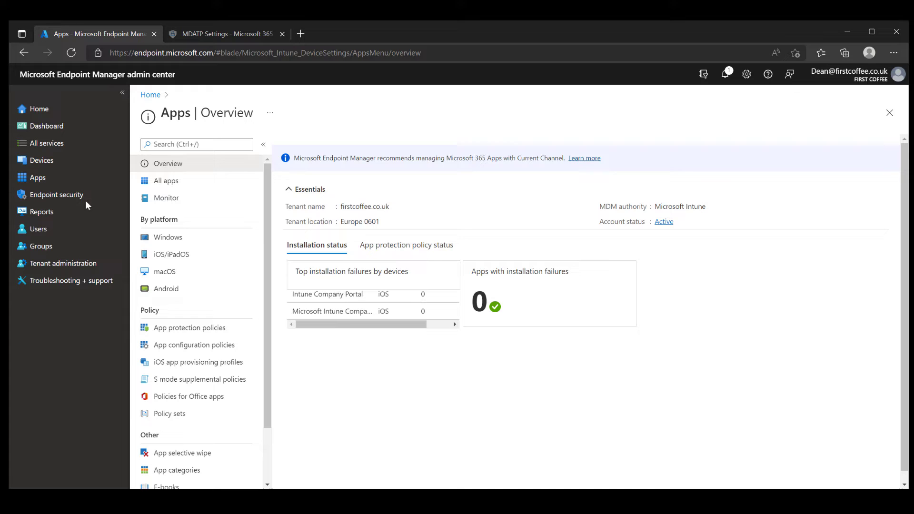
{"action": "left_click", "coordinate": [243, 332]}
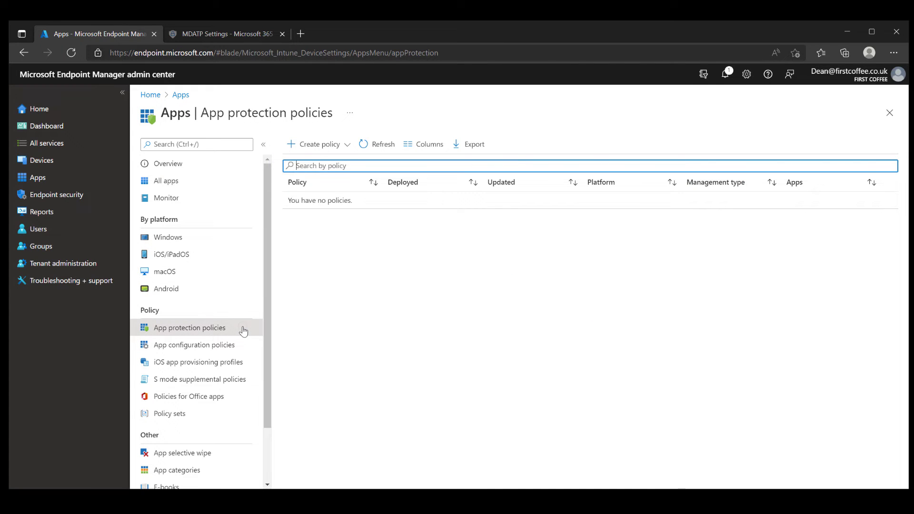
{"action": "left_click", "coordinate": [347, 144]}
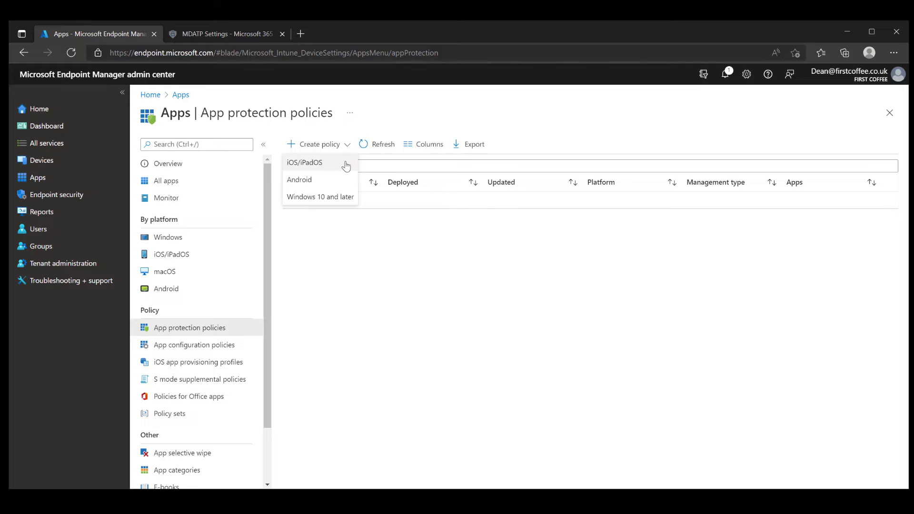
Start an iOS/iPadOS app protection policy named 'iOS App Protect Policy'.
{"action": "left_click", "coordinate": [347, 164]}
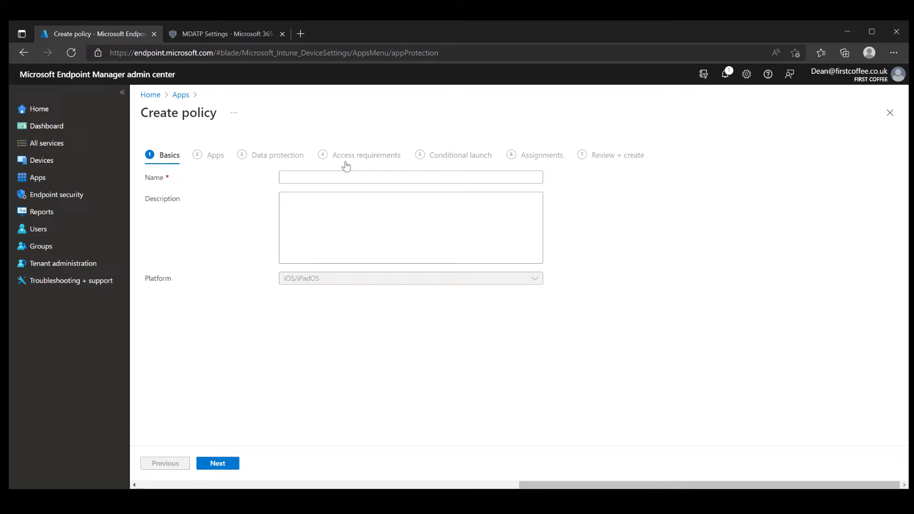
{"action": "type", "text": "iOS Ap"}
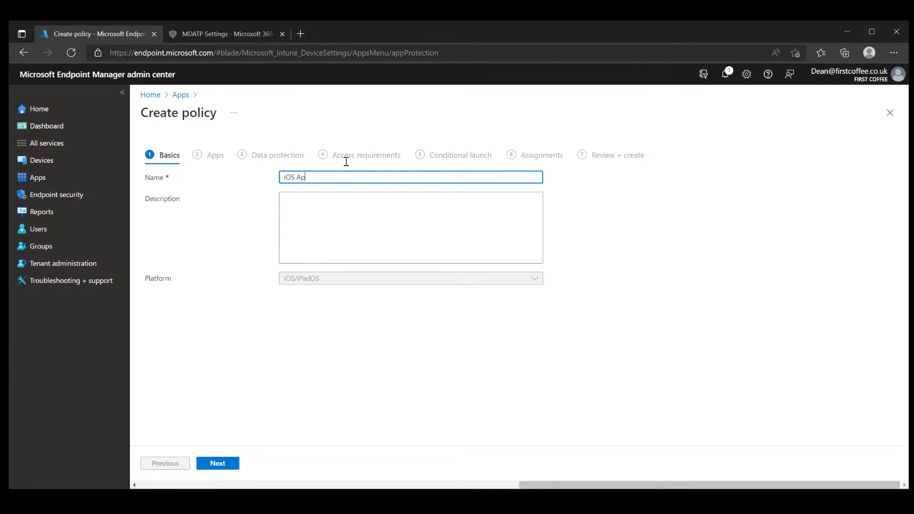
{"action": "type", "text": "p Protect Policy"}
{"action": "left_click", "coordinate": [234, 467]}
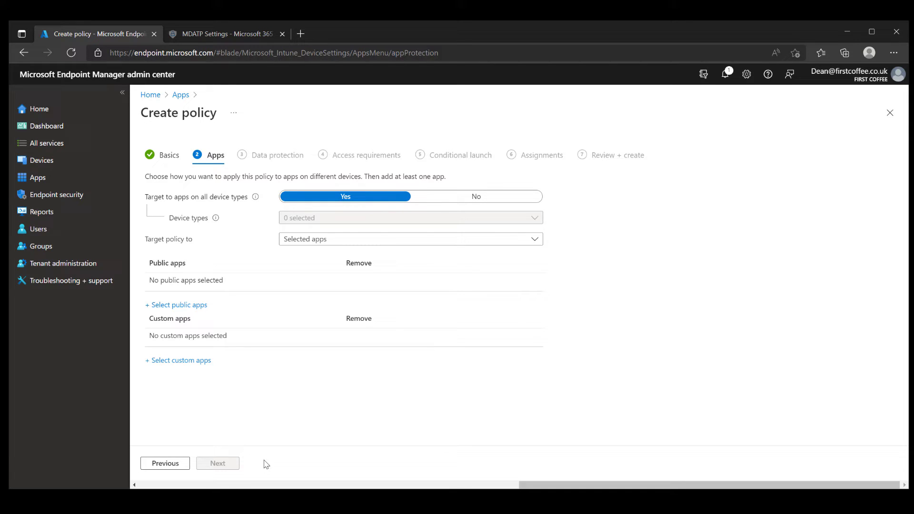
Target the policy at All Apps and pass Data protection with default settings.
{"action": "left_click", "coordinate": [536, 239]}
{"action": "left_click", "coordinate": [506, 271]}
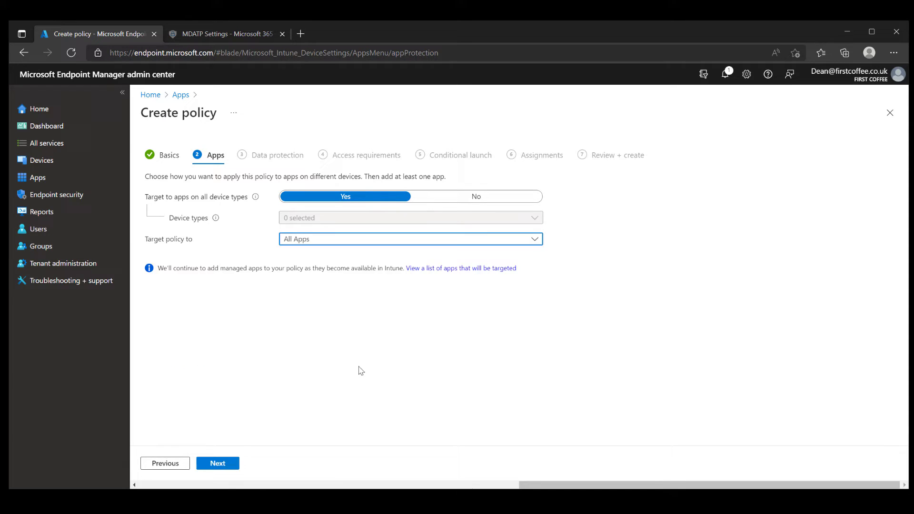
{"action": "left_click", "coordinate": [234, 468]}
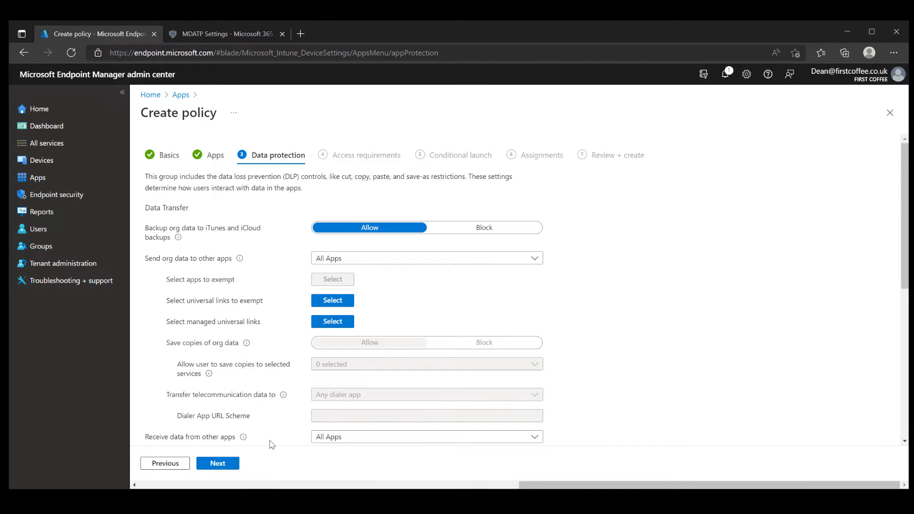
{"action": "scroll", "coordinate": [838, 276], "scroll_direction": "down", "scroll_amount": 6}
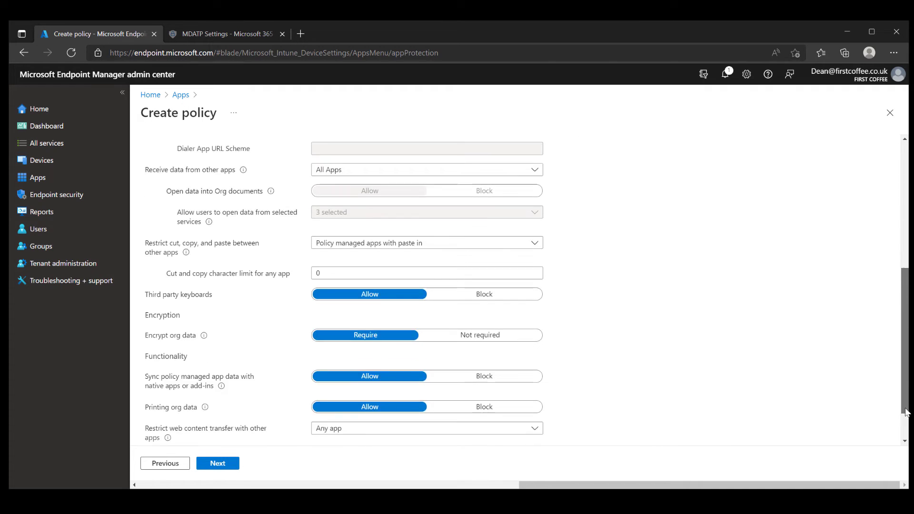
{"action": "left_click", "coordinate": [217, 463]}
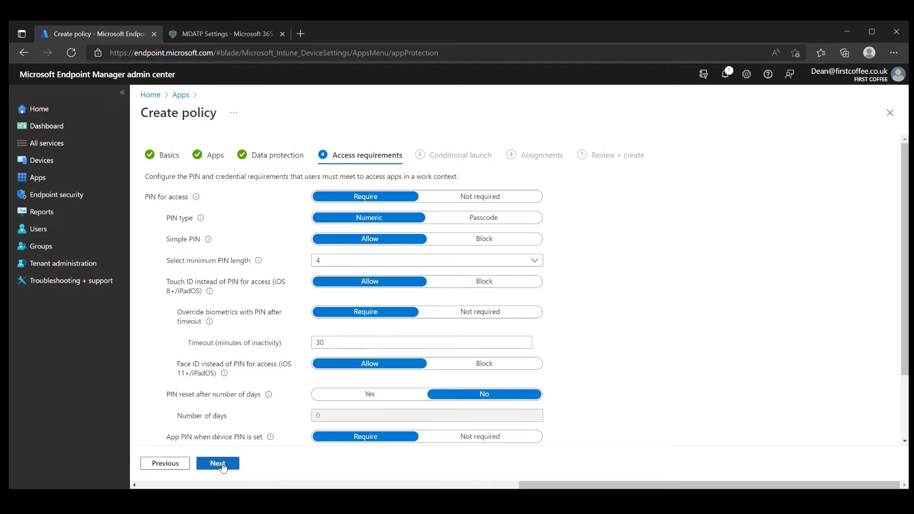
Add a Conditional launch rule: Max allowed device threat level Low, action Block access.
{"action": "left_click", "coordinate": [223, 466]}
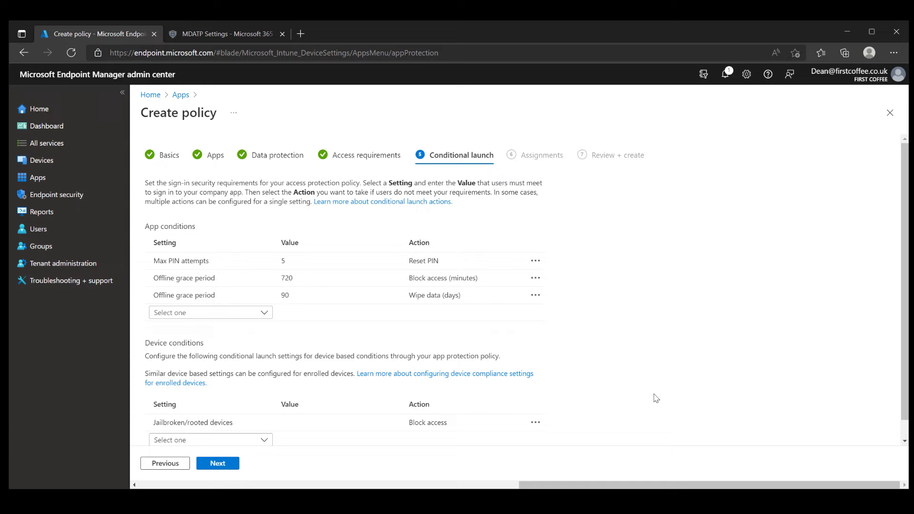
{"action": "scroll", "coordinate": [903, 391], "scroll_direction": "down", "scroll_amount": 1}
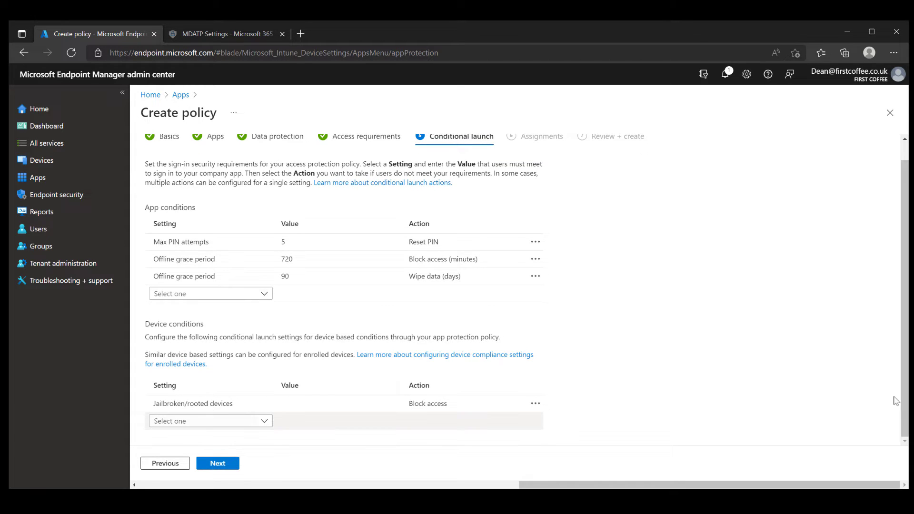
{"action": "left_click", "coordinate": [264, 421]}
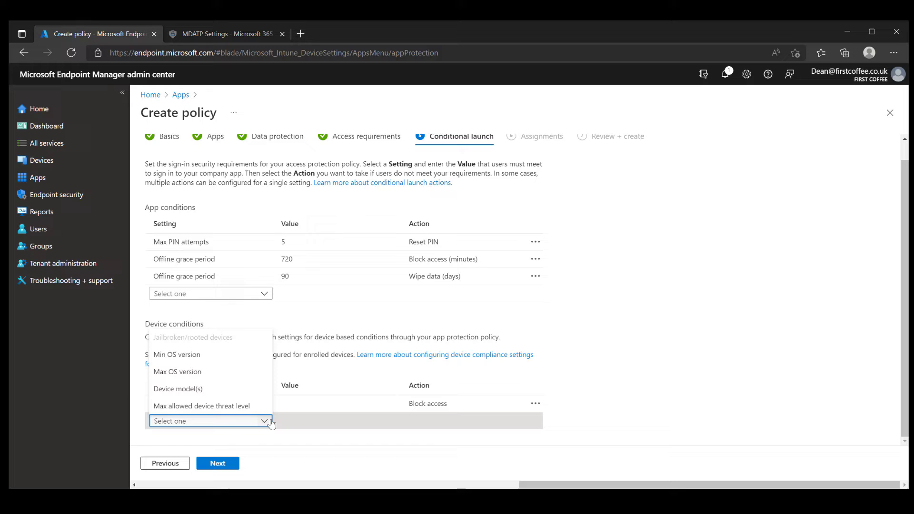
{"action": "left_click", "coordinate": [253, 407]}
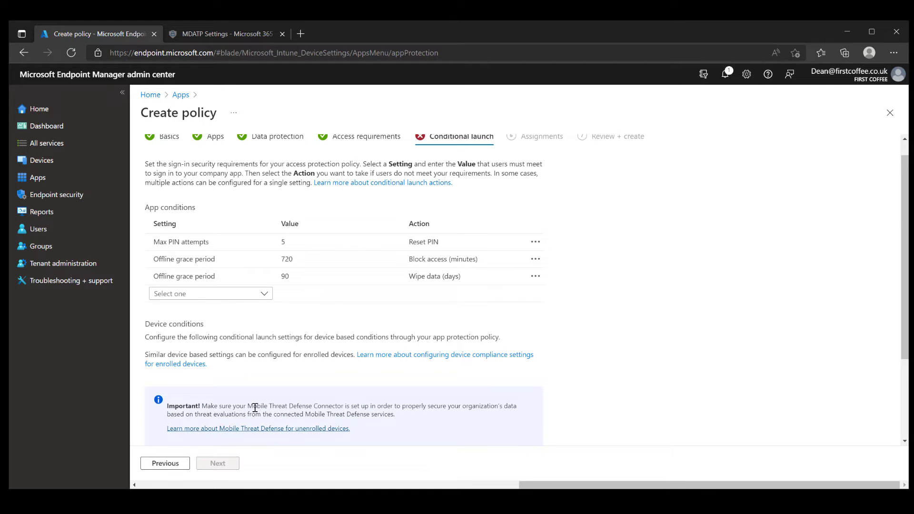
{"action": "scroll", "coordinate": [898, 416], "scroll_direction": "down", "scroll_amount": 1}
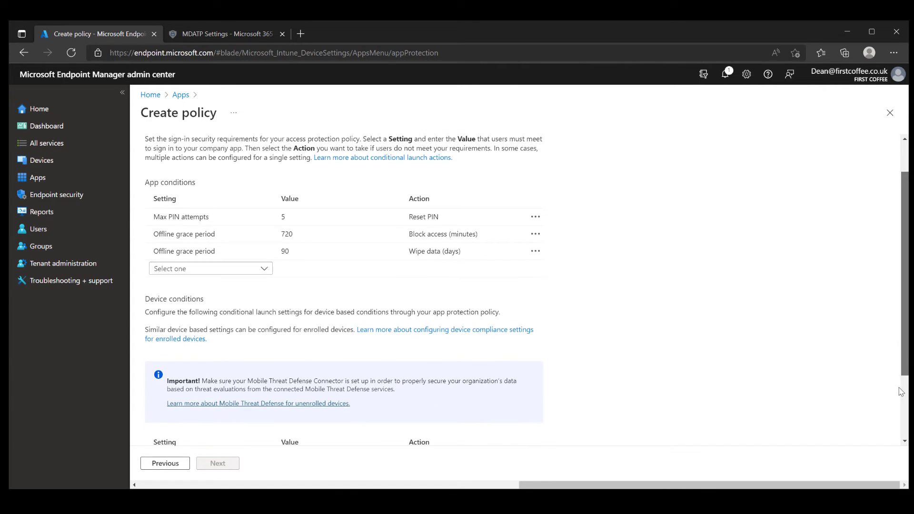
{"action": "scroll", "coordinate": [899, 415], "scroll_direction": "down", "scroll_amount": 3}
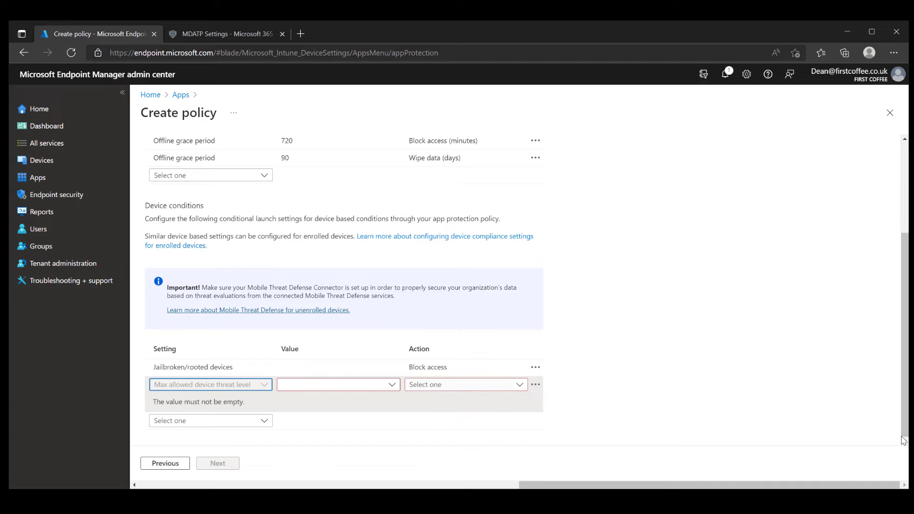
{"action": "left_click", "coordinate": [392, 386]}
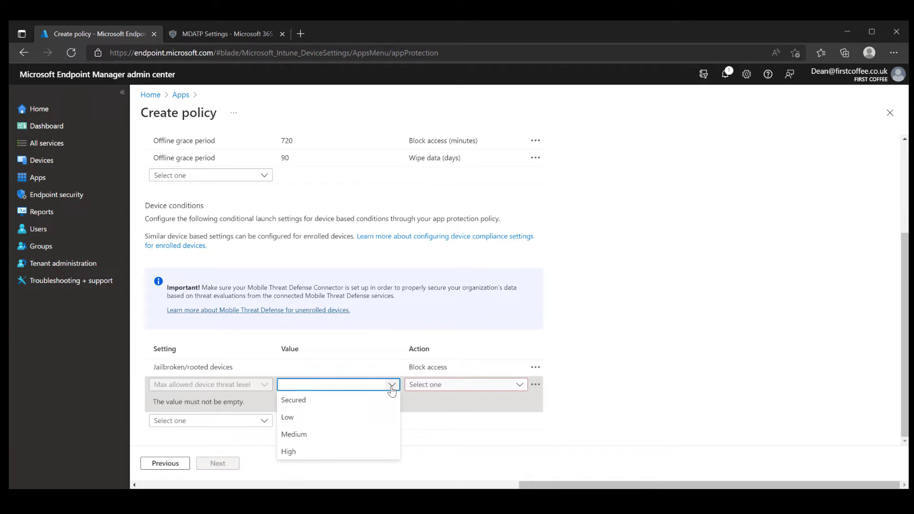
{"action": "left_click", "coordinate": [386, 423]}
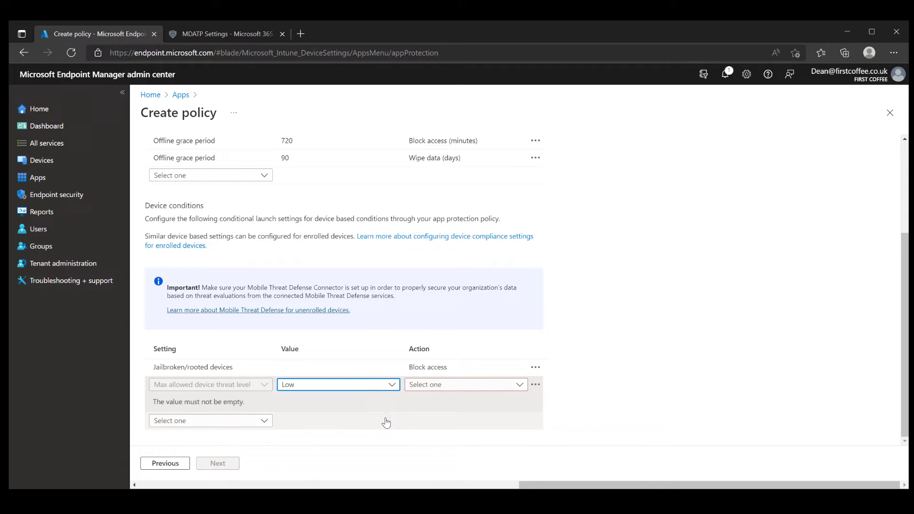
{"action": "left_click", "coordinate": [526, 385]}
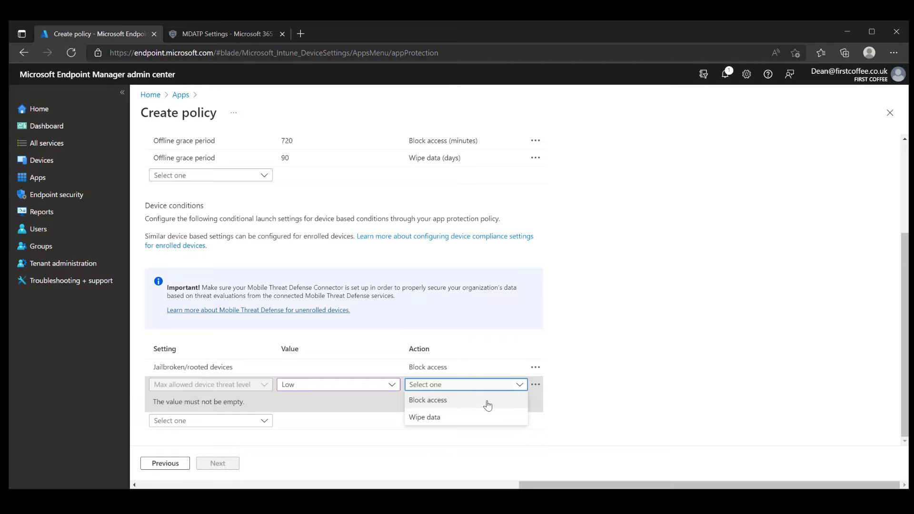
{"action": "left_click", "coordinate": [487, 405]}
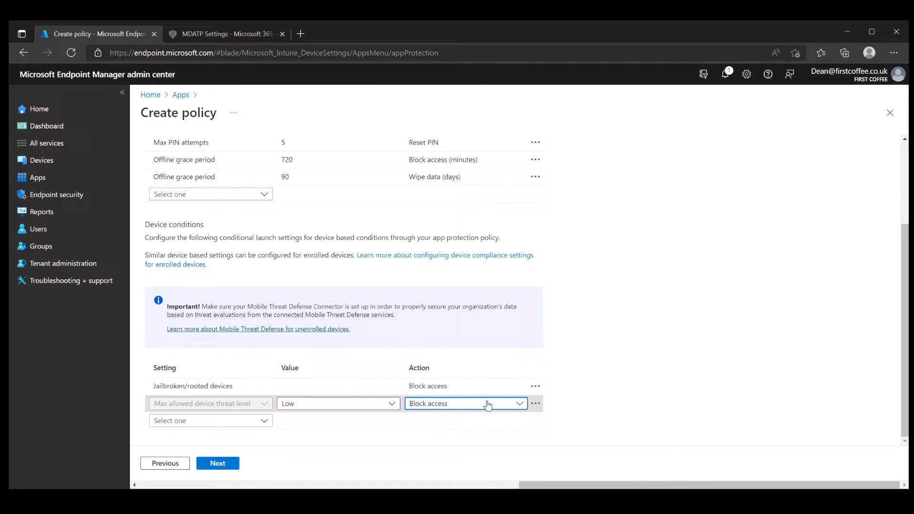
{"action": "left_click", "coordinate": [238, 465]}
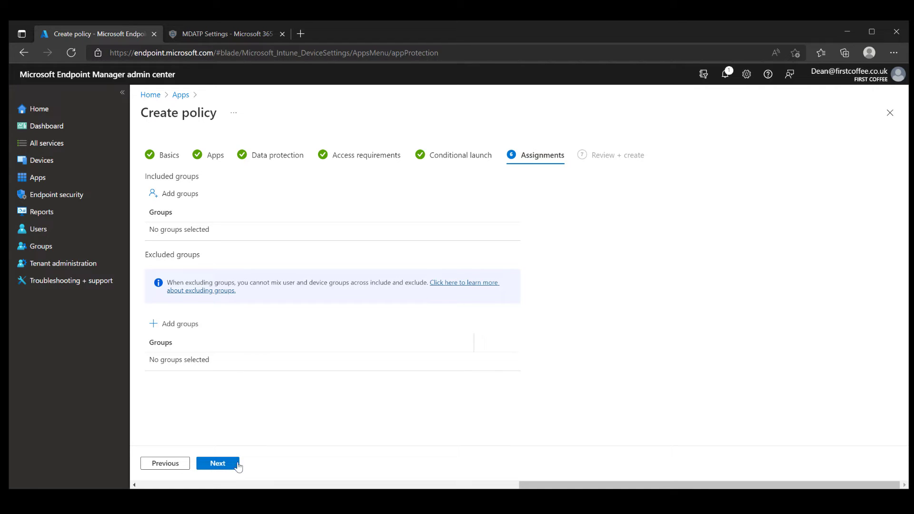
Include the All Users group and scroll through the Review + create summary.
{"action": "left_click", "coordinate": [185, 198]}
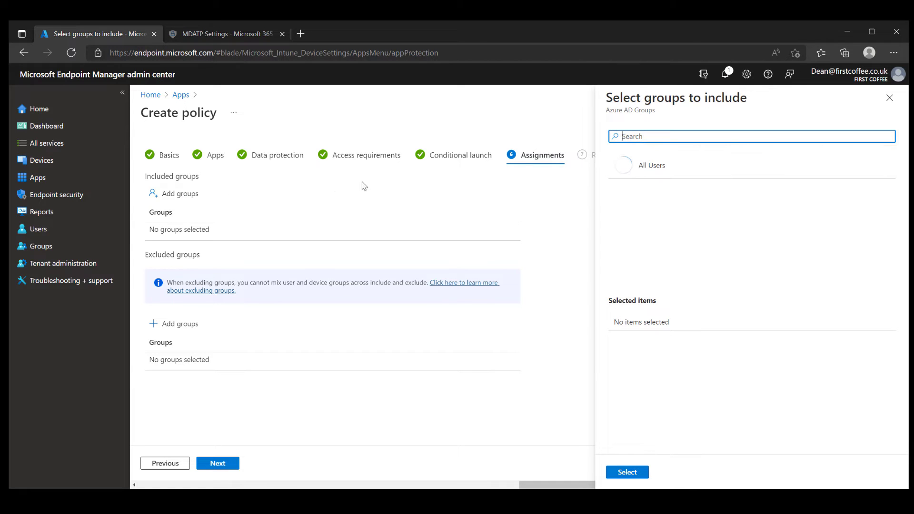
{"action": "left_click", "coordinate": [655, 168]}
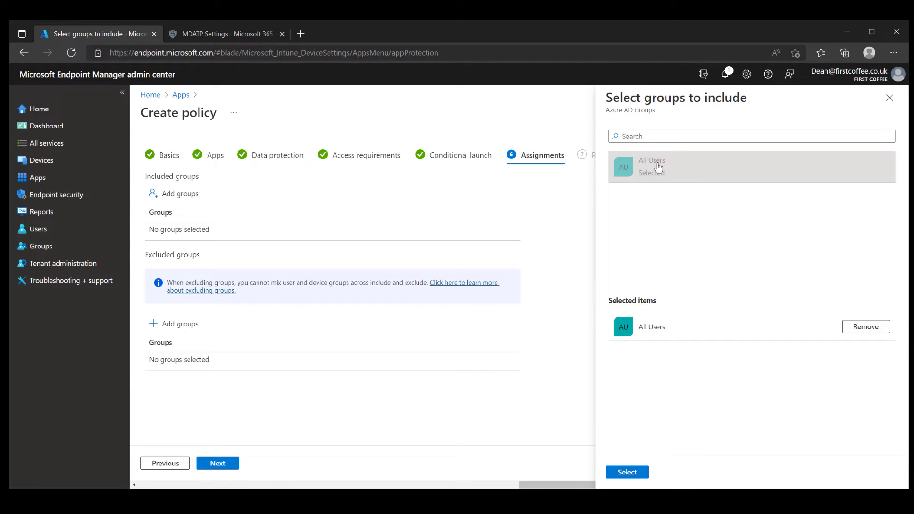
{"action": "left_click", "coordinate": [633, 474]}
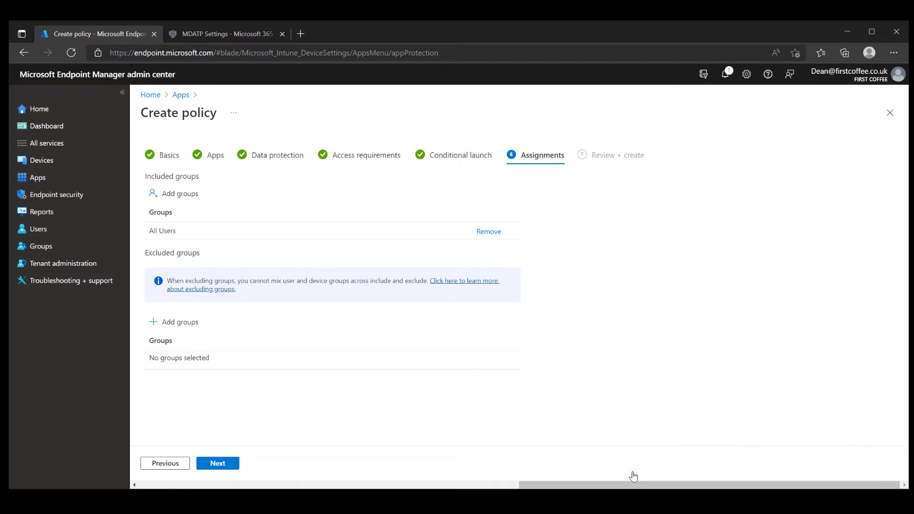
{"action": "key", "text": "Return"}
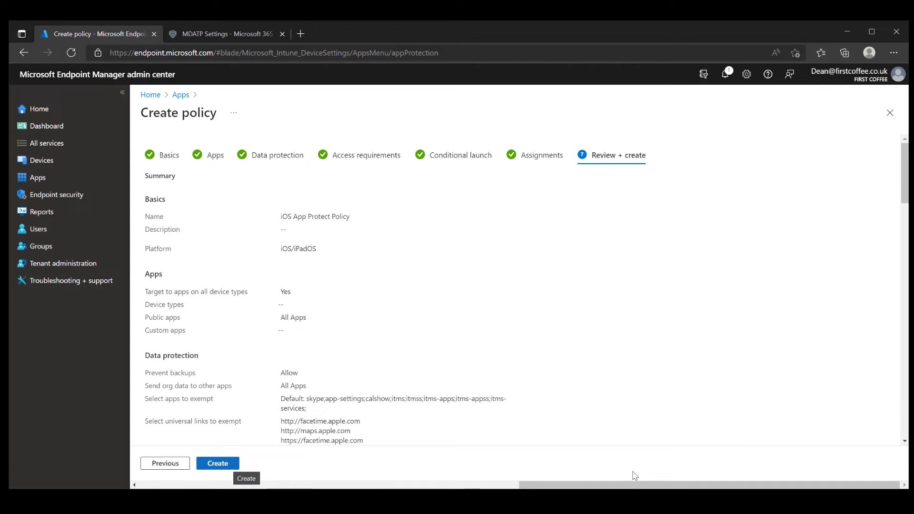
{"action": "left_click_drag", "start_coordinate": [905, 171], "coordinate": [905, 438]}
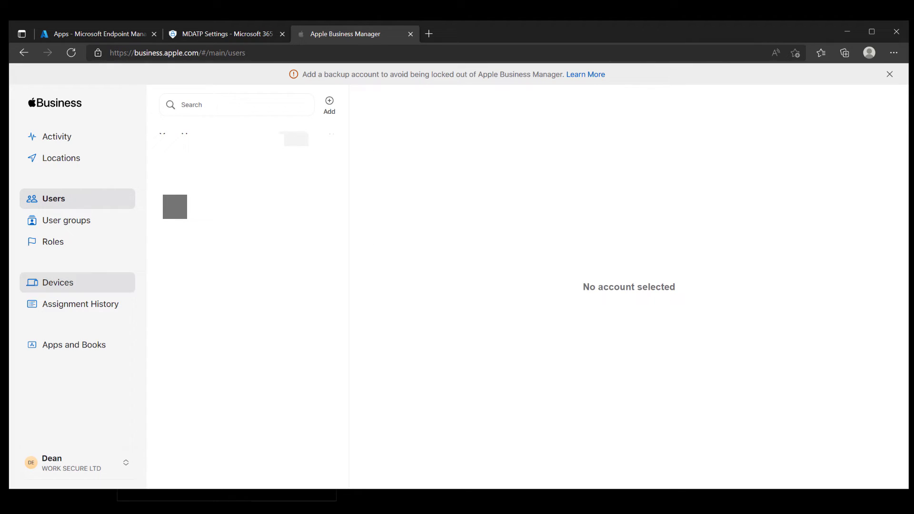
Find and open the Microsoft Defender app in Apple Business Manager's Apps and Books.
{"action": "left_click", "coordinate": [83, 344]}
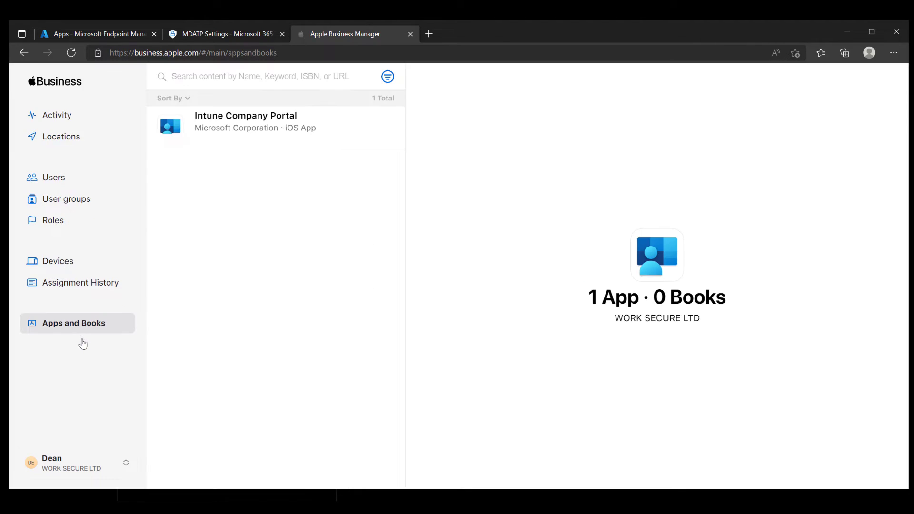
{"action": "left_click", "coordinate": [278, 78]}
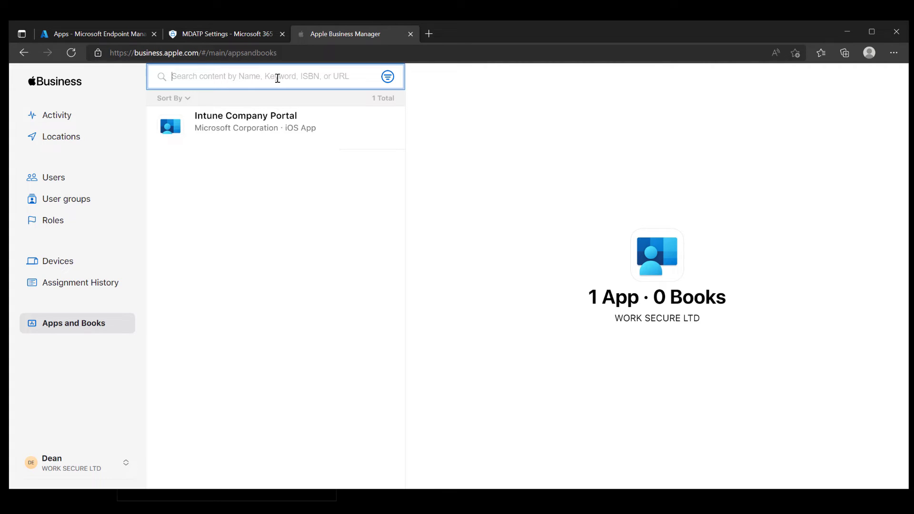
{"action": "type", "text": "microsoft defender"}
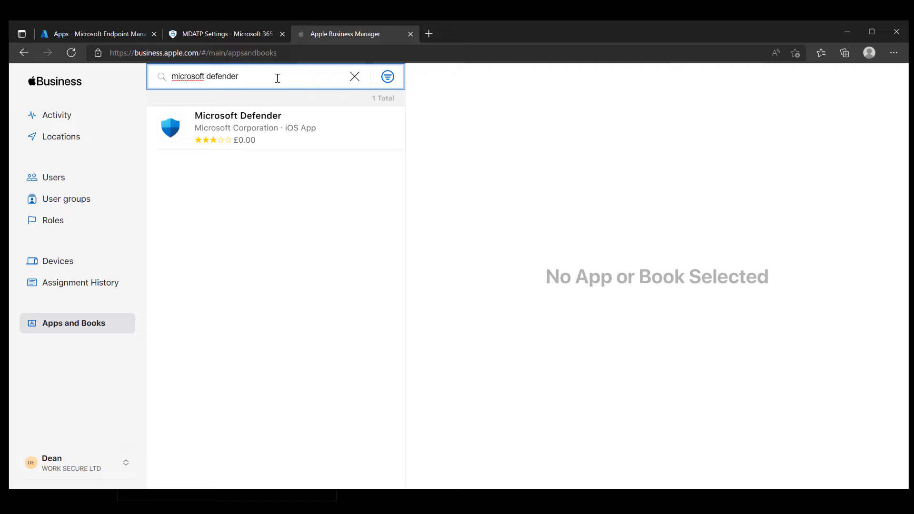
{"action": "left_click", "coordinate": [328, 139]}
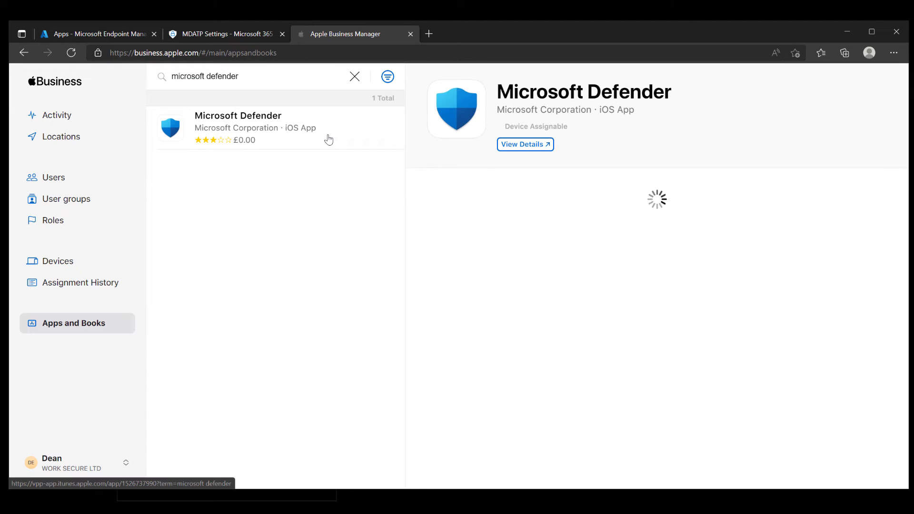
Buy 20 Microsoft Defender licences assigned to WORK SECURE LTD.
{"action": "left_click", "coordinate": [521, 255]}
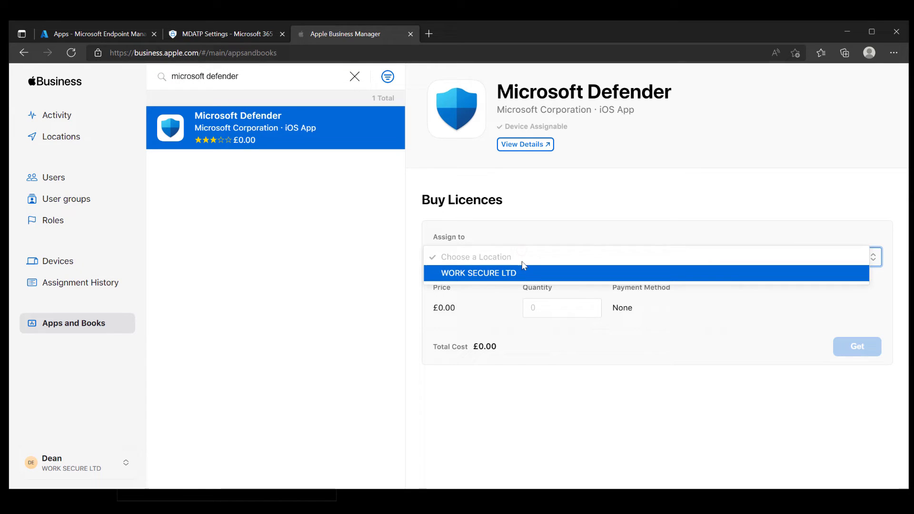
{"action": "left_click", "coordinate": [523, 272]}
{"action": "left_click", "coordinate": [558, 304]}
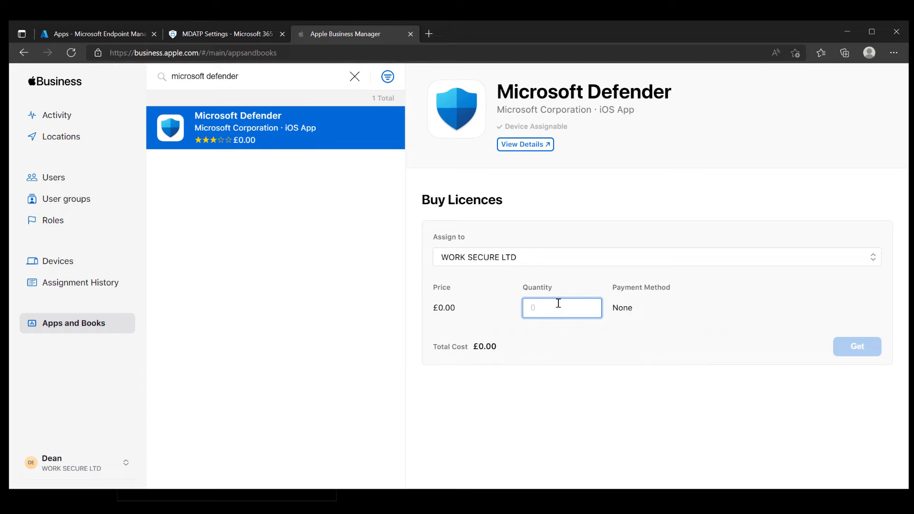
{"action": "type", "text": "20"}
{"action": "left_click", "coordinate": [870, 355]}
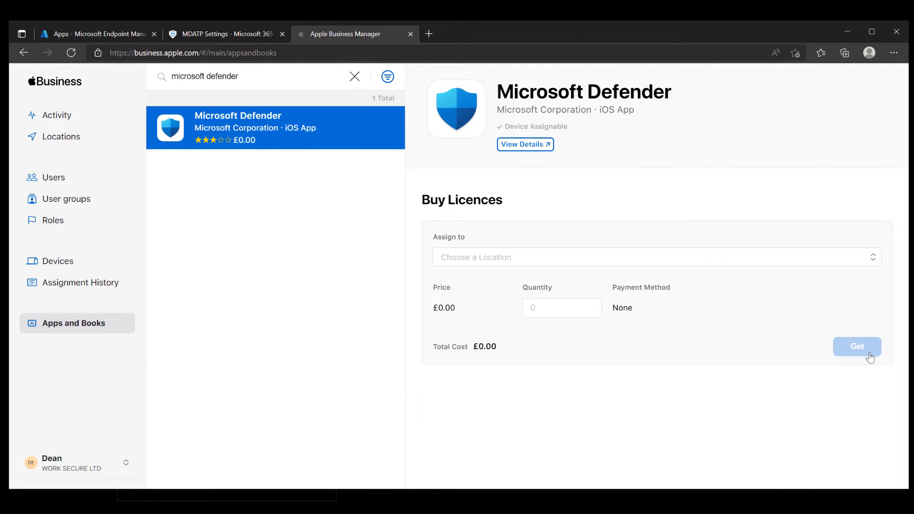
{"action": "left_click", "coordinate": [119, 35]}
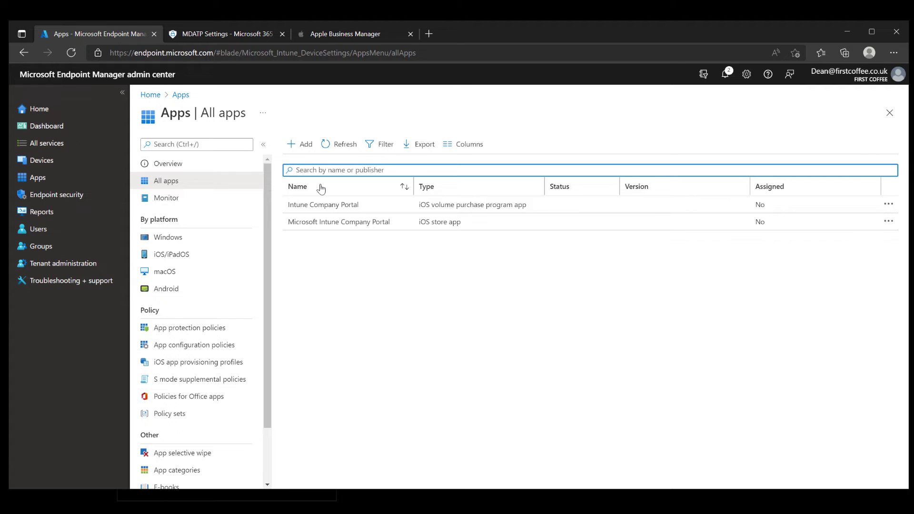
Sync the Apple VPP token under Tenant administration > Connectors and tokens.
{"action": "left_click", "coordinate": [97, 264]}
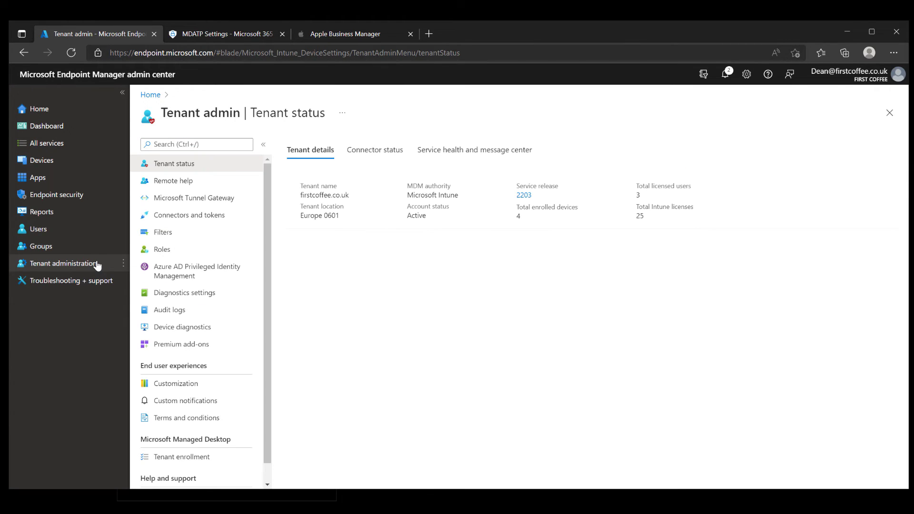
{"action": "left_click", "coordinate": [206, 219]}
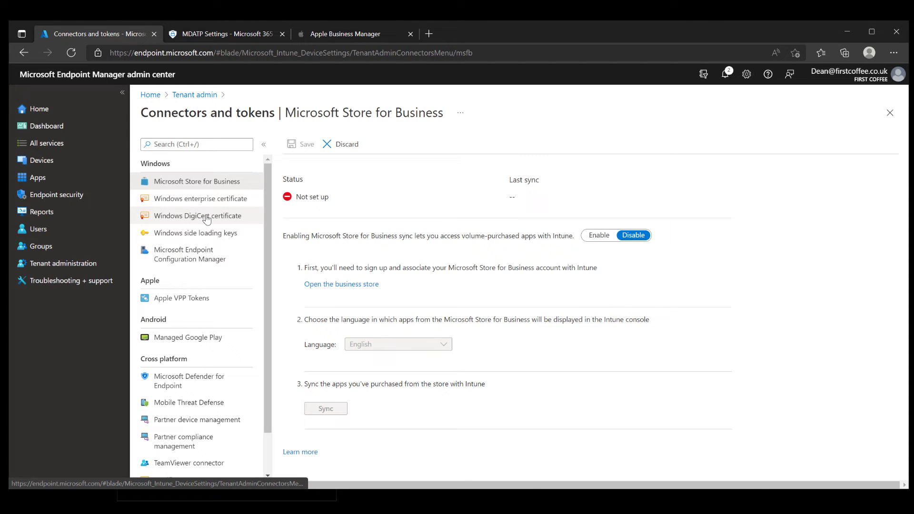
{"action": "left_click", "coordinate": [206, 298]}
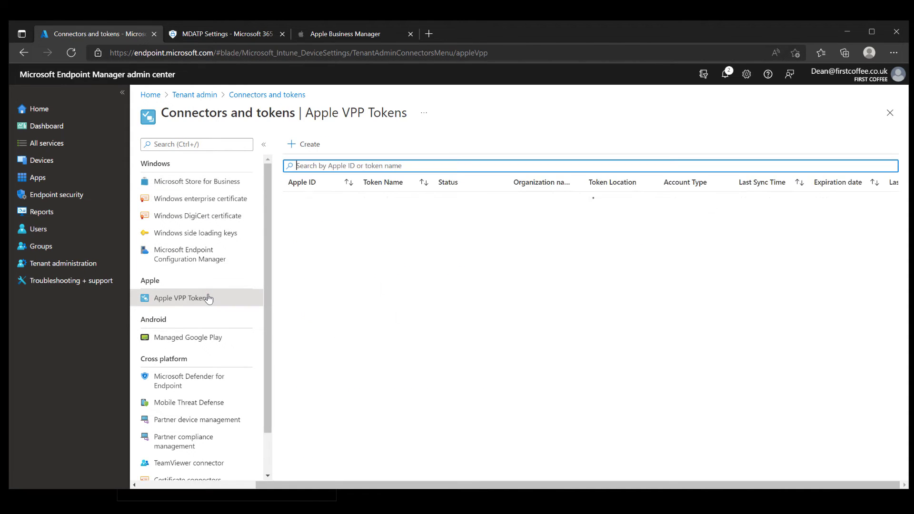
{"action": "right_click", "coordinate": [405, 199]}
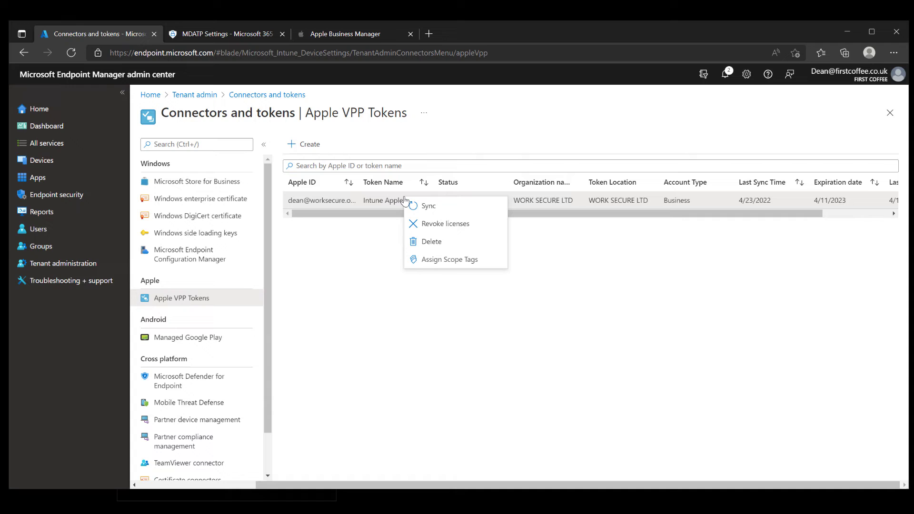
{"action": "left_click", "coordinate": [479, 208]}
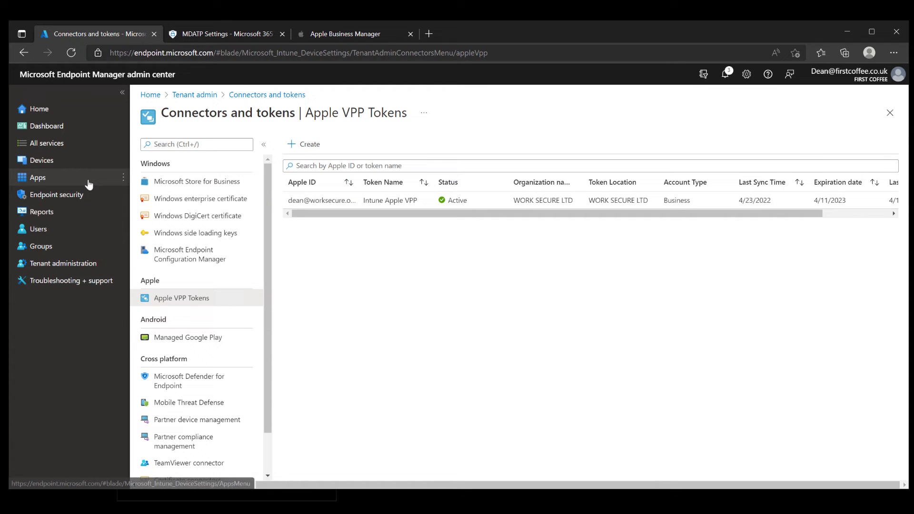
{"action": "left_click", "coordinate": [88, 185]}
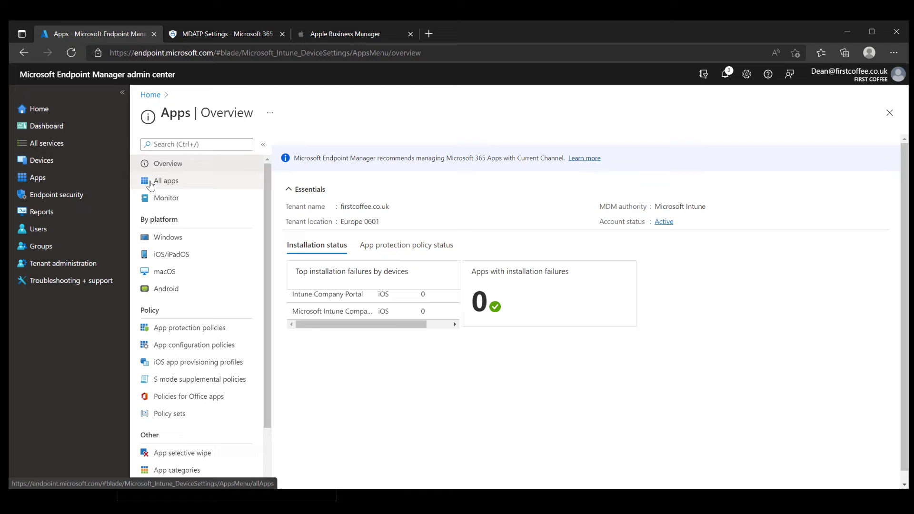
Start editing assignments in the iOS/iPadOS Microsoft Defender app's Properties.
{"action": "left_click", "coordinate": [215, 257]}
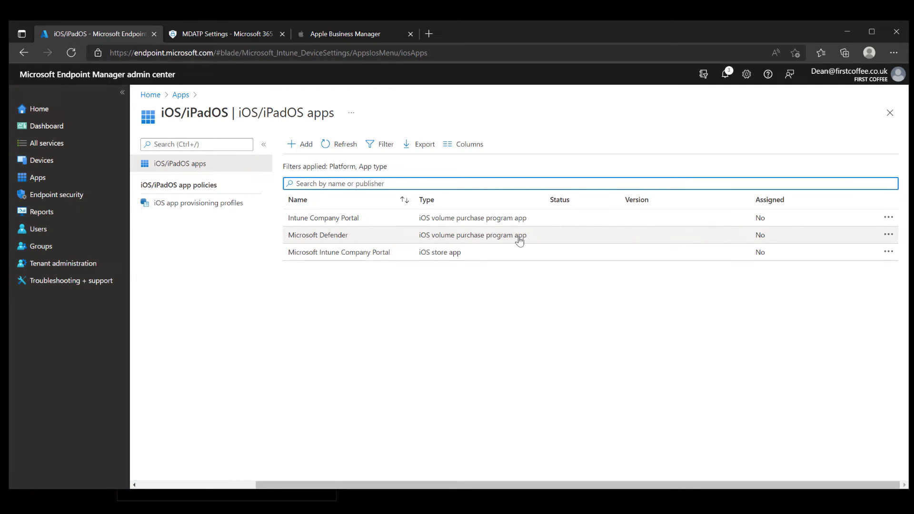
{"action": "left_click", "coordinate": [520, 241]}
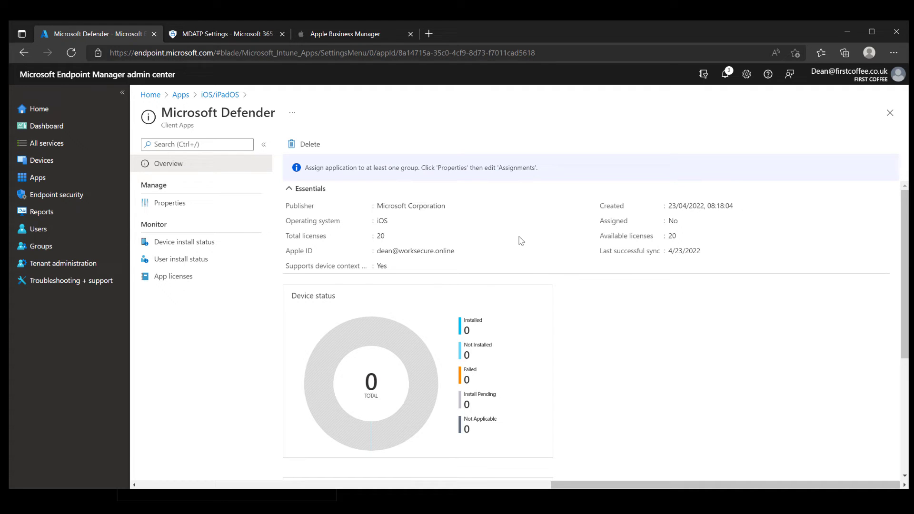
{"action": "left_click", "coordinate": [229, 211]}
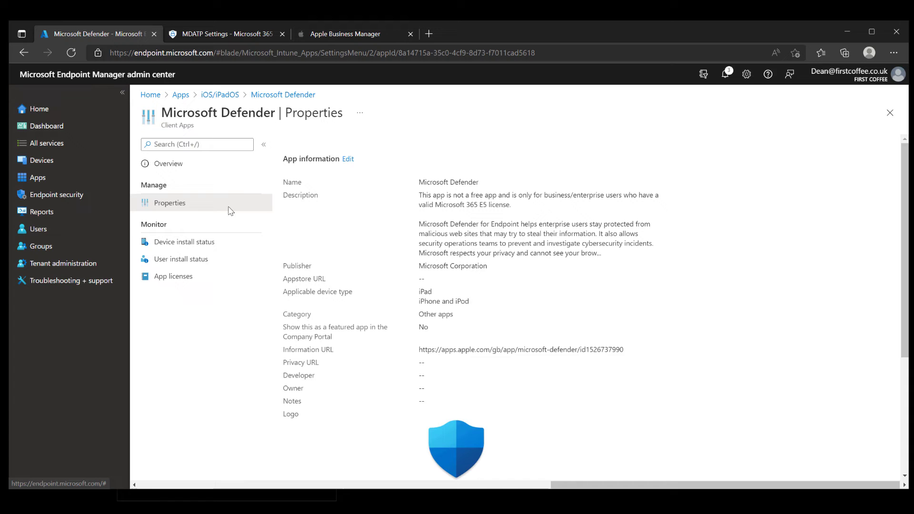
{"action": "left_click_drag", "start_coordinate": [907, 228], "coordinate": [907, 362]}
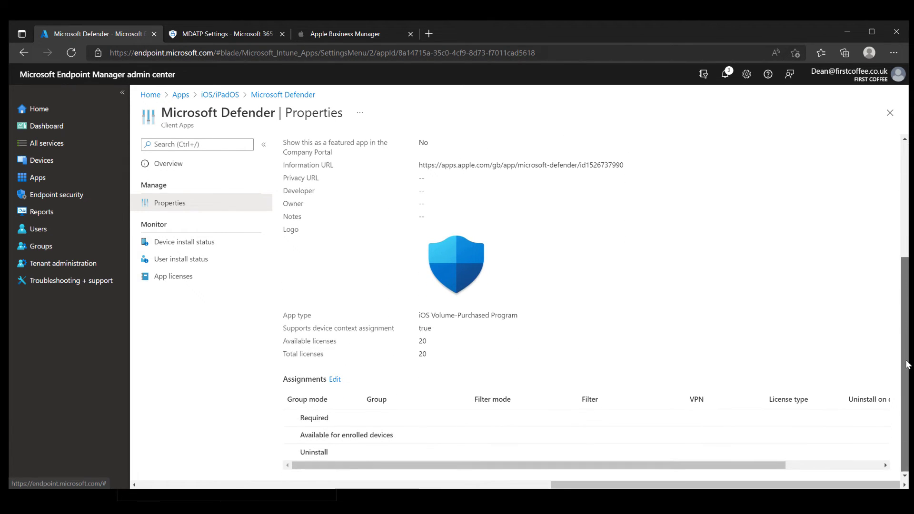
{"action": "left_click", "coordinate": [335, 380]}
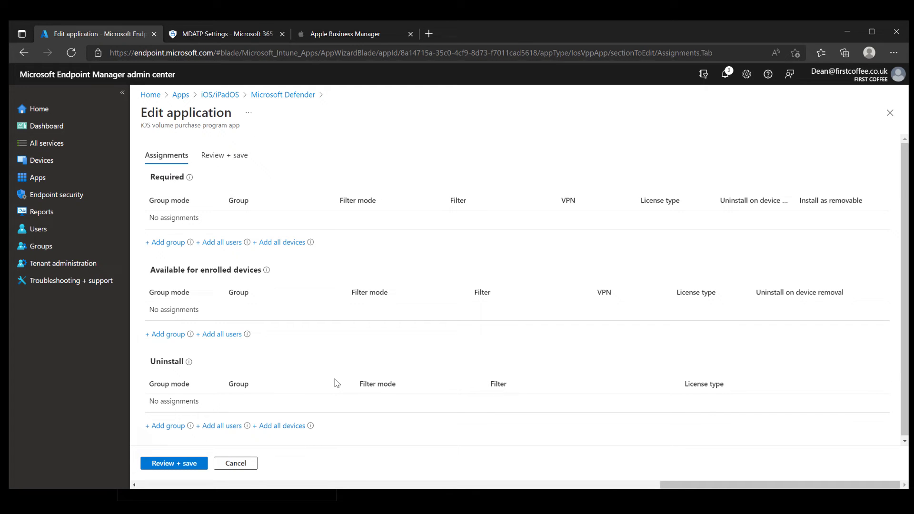
Assign Microsoft Defender as Required to All devices, not removable, and save.
{"action": "left_click", "coordinate": [292, 243]}
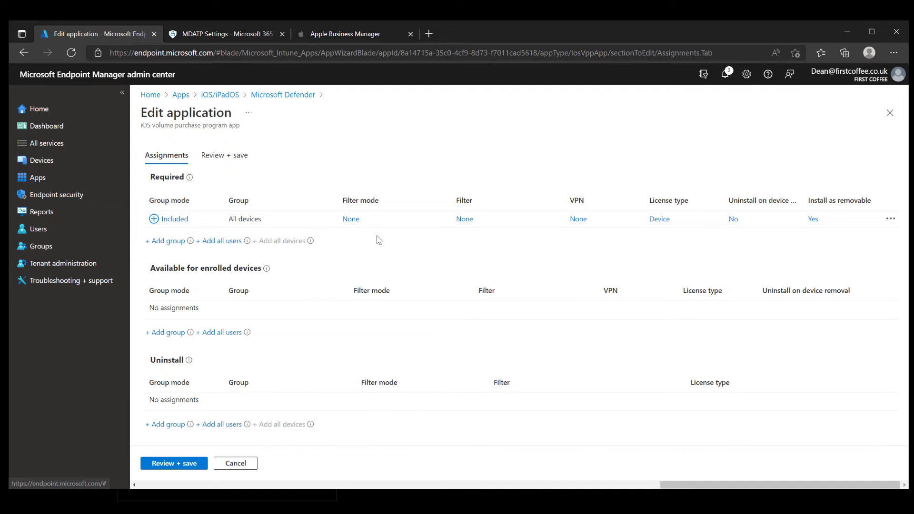
{"action": "left_click", "coordinate": [811, 220]}
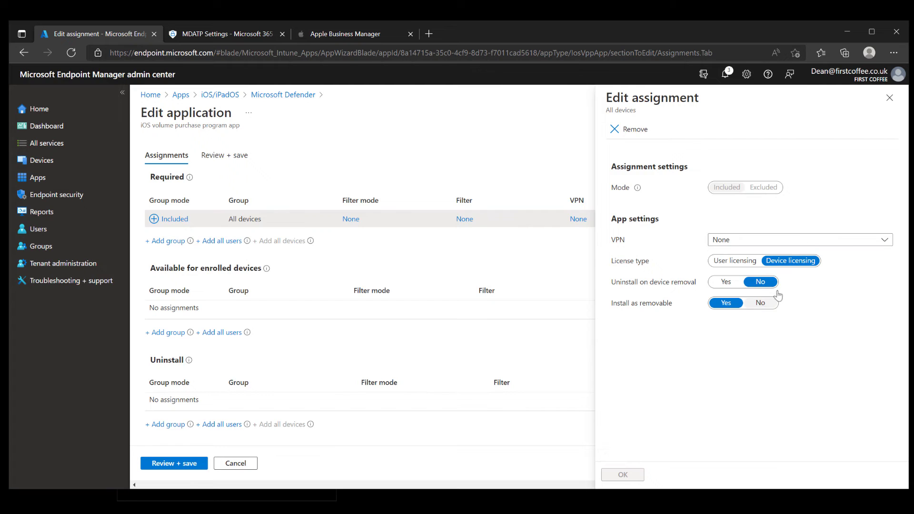
{"action": "left_click", "coordinate": [760, 303]}
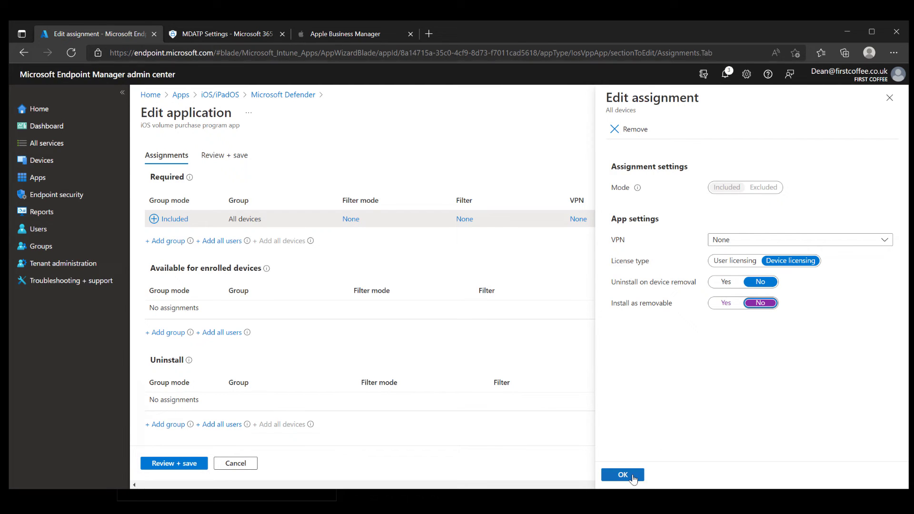
{"action": "left_click", "coordinate": [633, 476]}
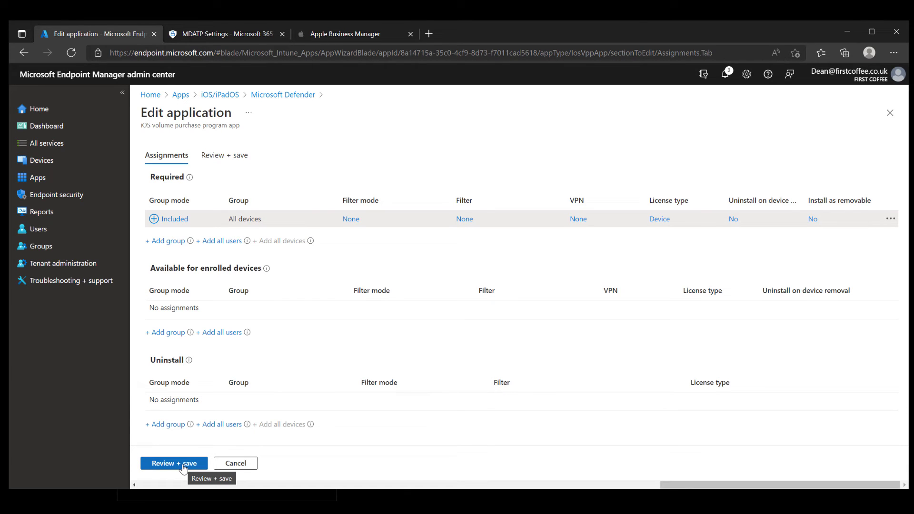
{"action": "left_click", "coordinate": [183, 466]}
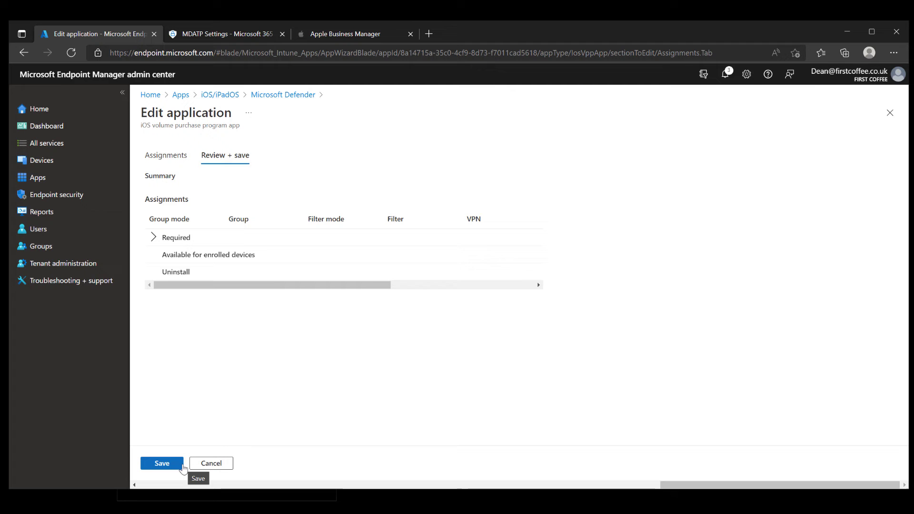
{"action": "left_click", "coordinate": [182, 466]}
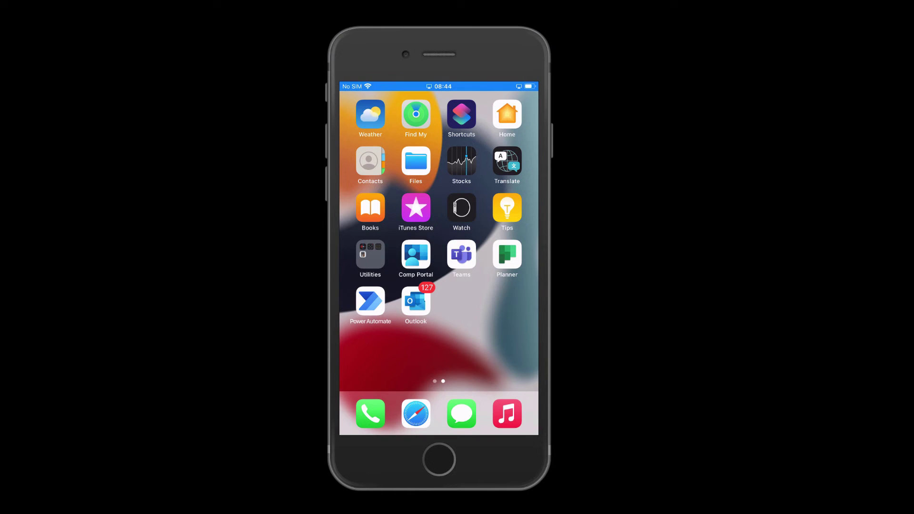
Check the iPhone's status in Company Portal and approve the Microsoft Defender install.
{"action": "left_click", "coordinate": [415, 254]}
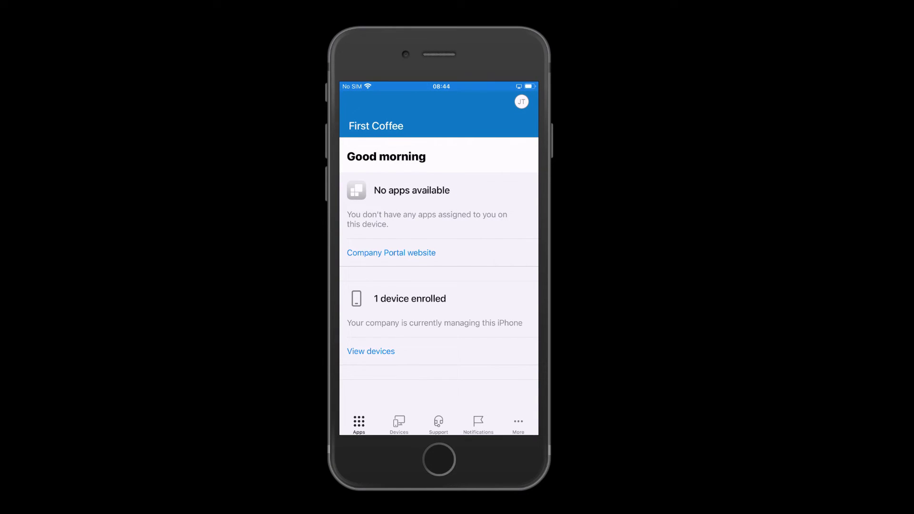
{"action": "left_click", "coordinate": [399, 424]}
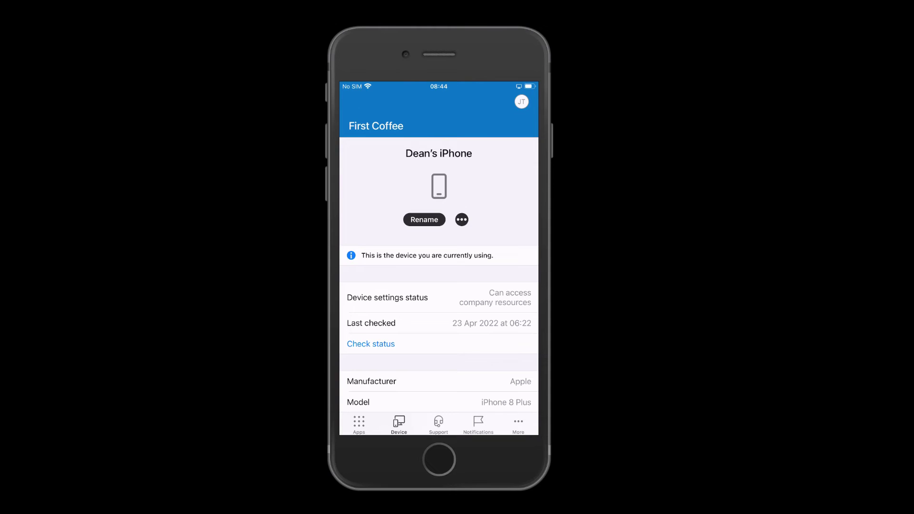
{"action": "left_click", "coordinate": [370, 344]}
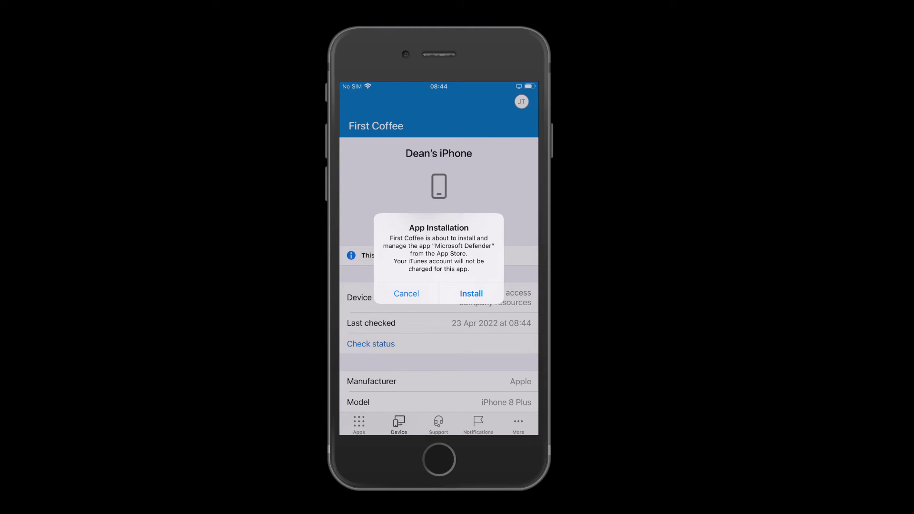
{"action": "left_click", "coordinate": [471, 294]}
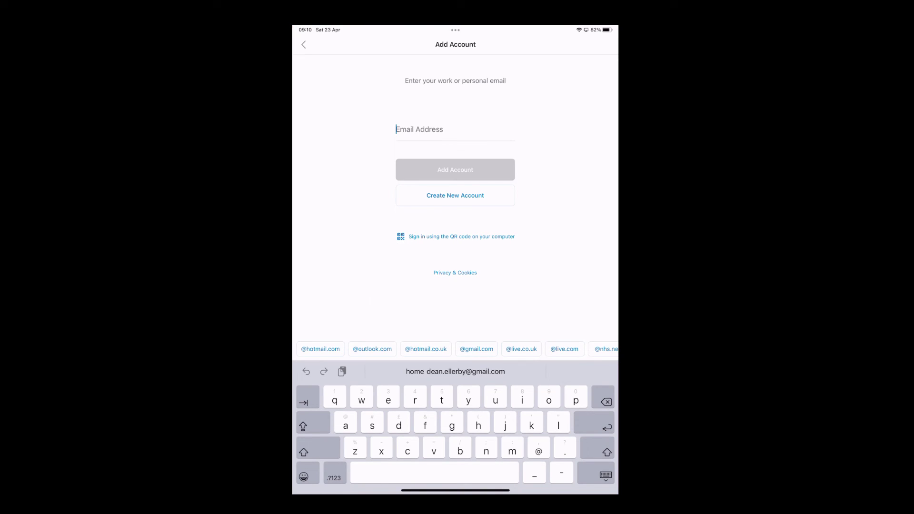
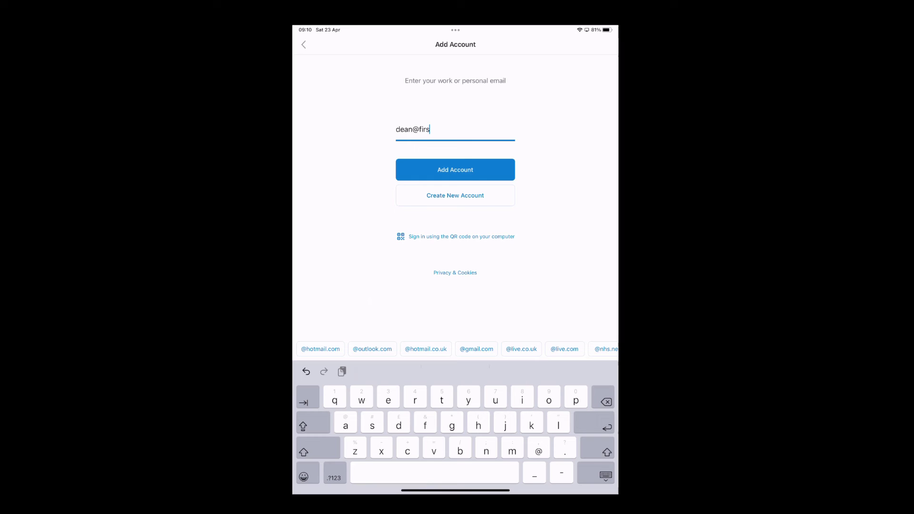
Sign in to Outlook with the work account's email address and password.
{"action": "key", "text": "Return"}
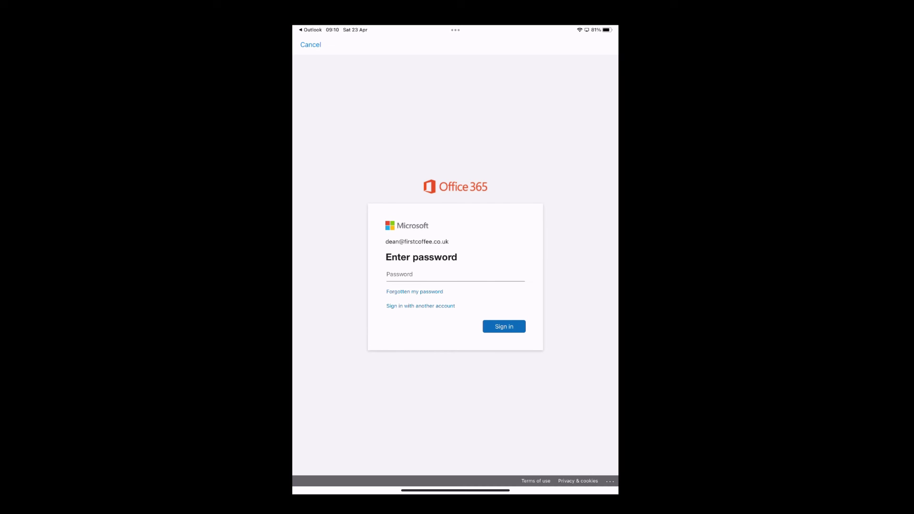
{"action": "left_click", "coordinate": [428, 275]}
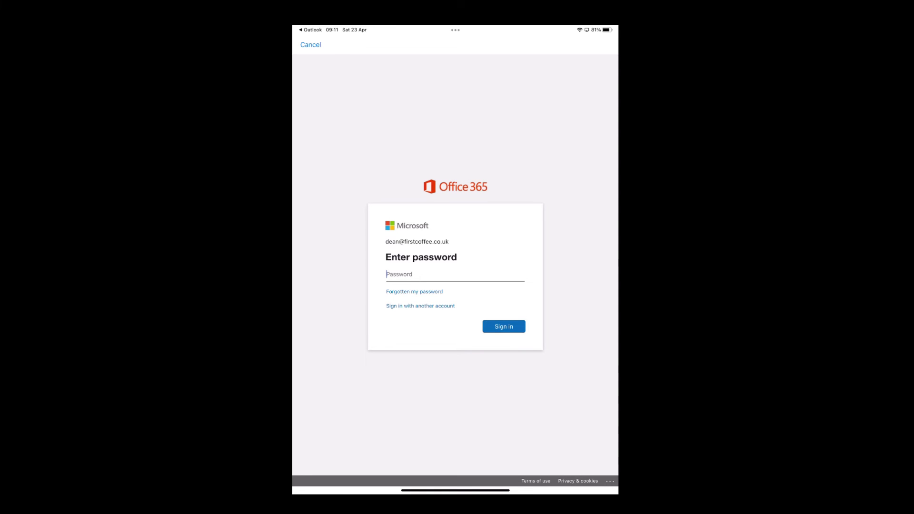
{"action": "type", "text": "•••••••••"}
{"action": "key", "text": "Return"}
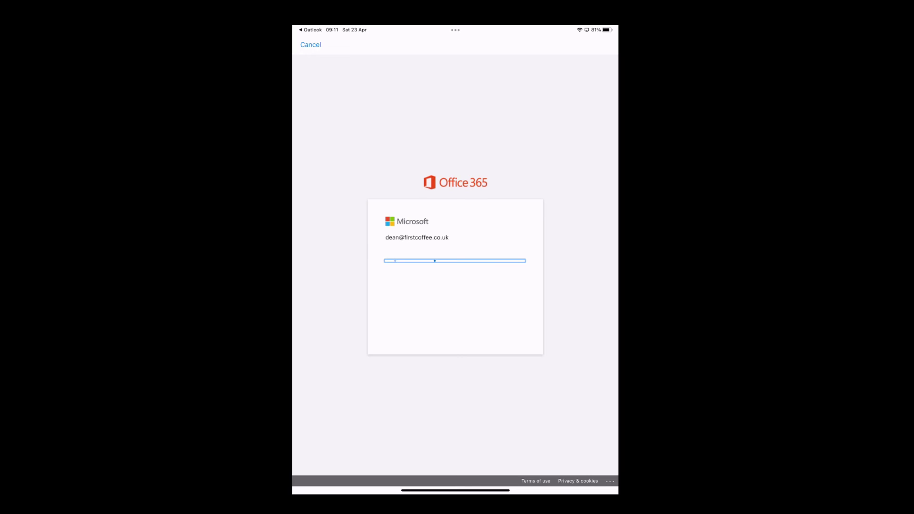